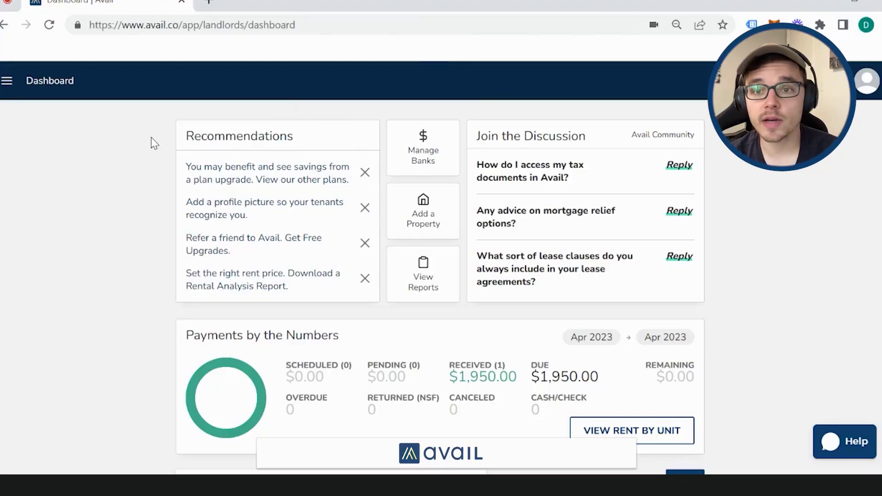
Step: Open the dashboard's side navigation to see the account sections and both properties
{"action": "left_click", "coordinate": [7, 80]}
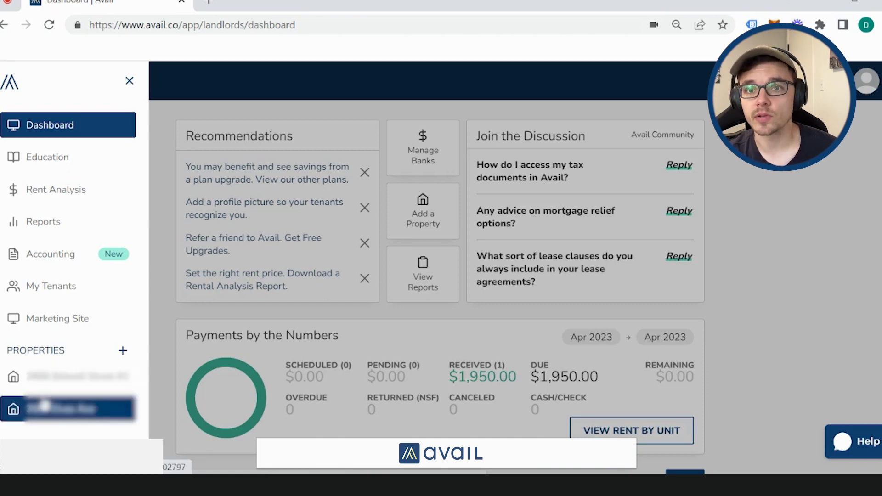
Step: Open the rental unit and browse its Overview, Applications and Leases tabs
{"action": "left_click", "coordinate": [46, 407]}
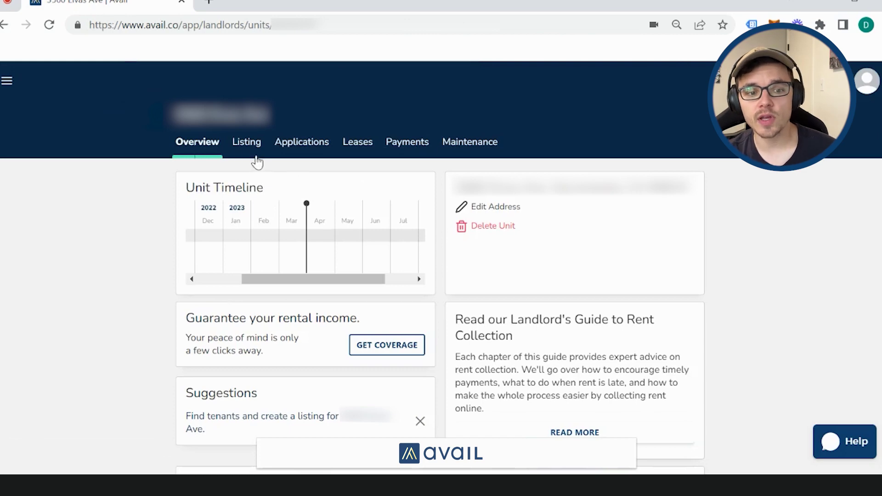
{"action": "left_click", "coordinate": [352, 144]}
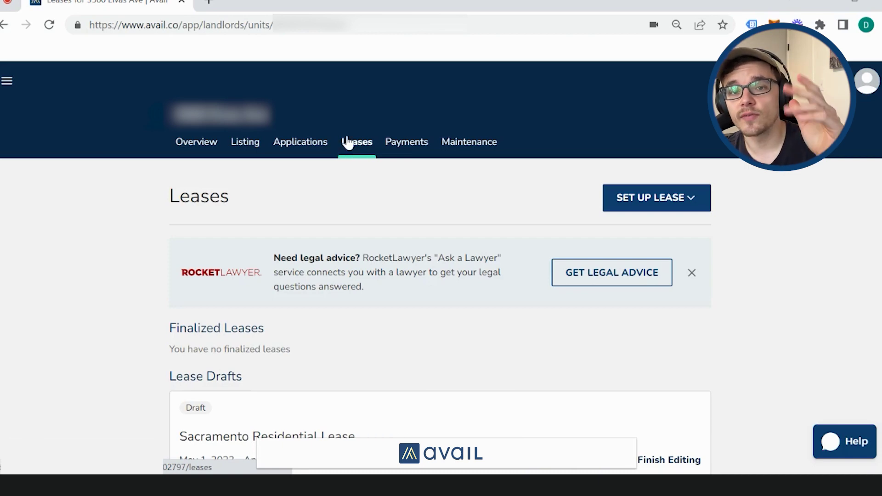
{"action": "left_click", "coordinate": [192, 150]}
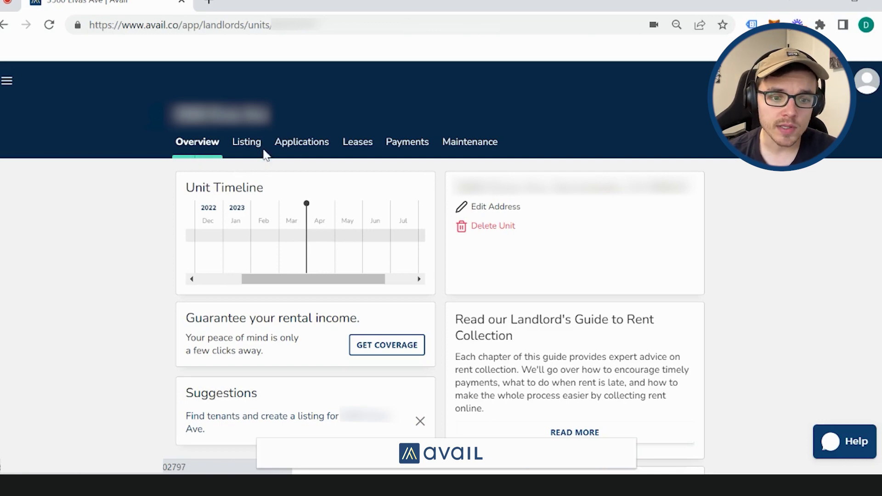
{"action": "left_click", "coordinate": [309, 143]}
{"action": "left_click", "coordinate": [363, 142]}
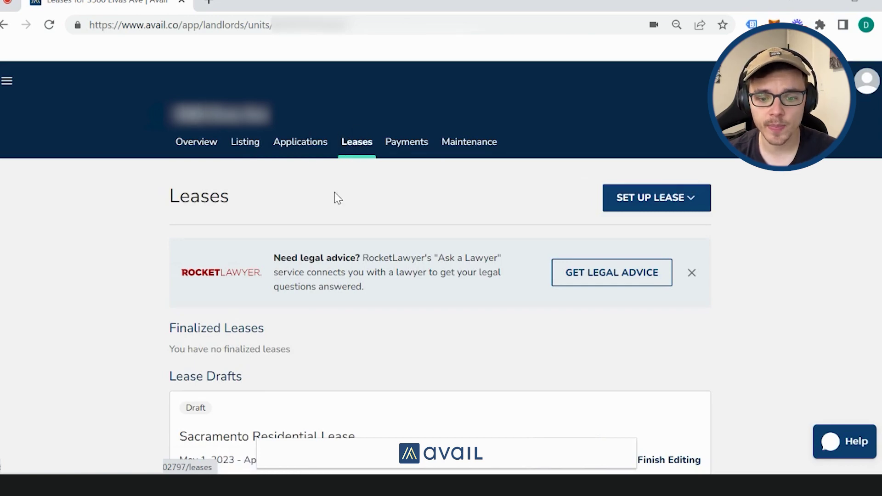
{"action": "scroll", "coordinate": [334, 192], "scroll_direction": "down", "scroll_amount": 3}
Step: Review the Sacramento Residential Lease draft and show the new-lease options
{"action": "left_click_drag", "start_coordinate": [183, 184], "coordinate": [744, 258]}
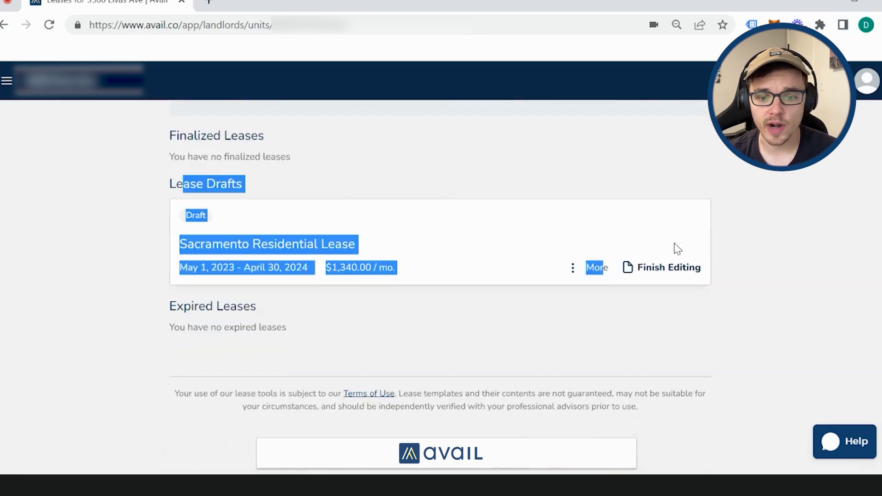
{"action": "left_click", "coordinate": [166, 205]}
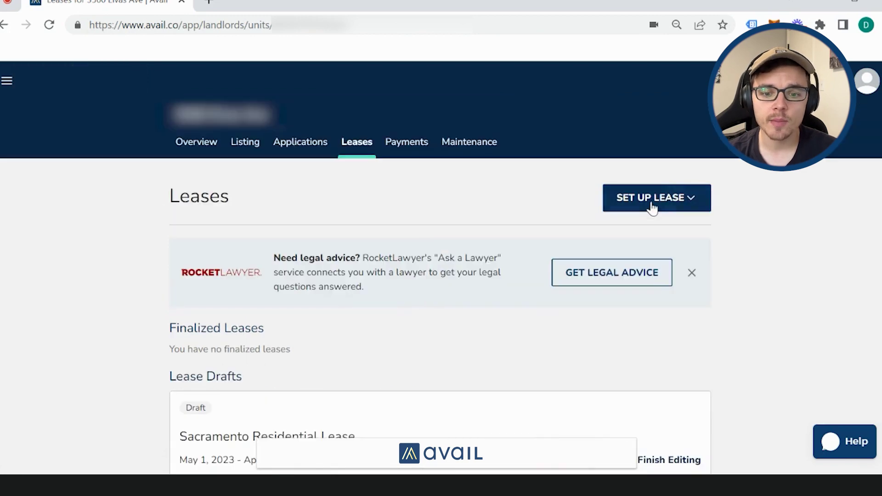
{"action": "left_click", "coordinate": [653, 204]}
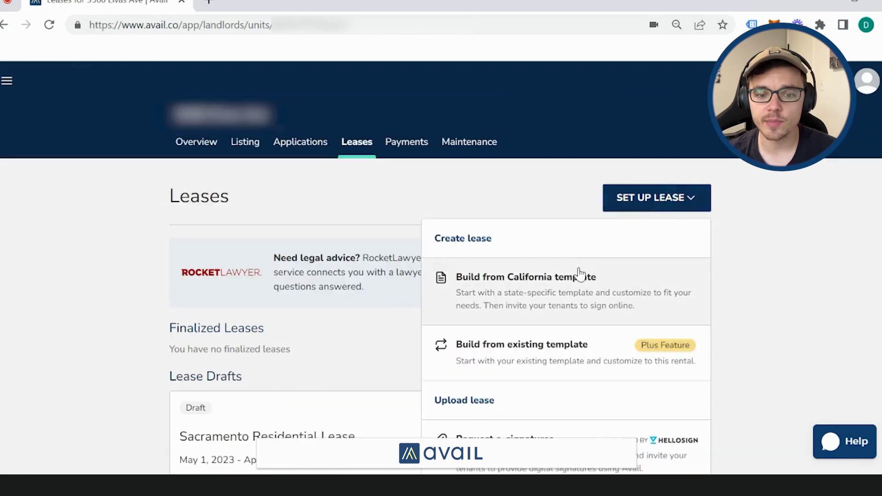
{"action": "scroll", "coordinate": [581, 273], "scroll_direction": "down", "scroll_amount": 1}
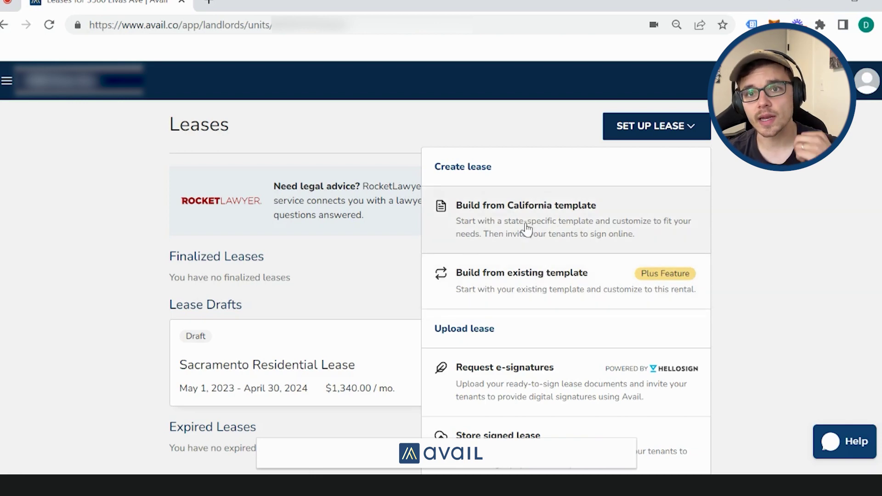
{"action": "scroll", "coordinate": [528, 228], "scroll_direction": "down", "scroll_amount": 2}
{"action": "scroll", "coordinate": [528, 228], "scroll_direction": "down", "scroll_amount": 2}
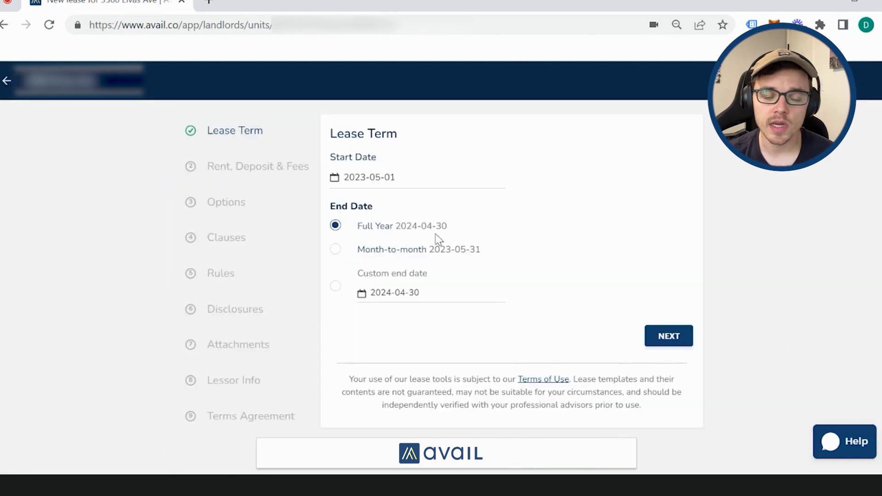
Step: Submit the full-year California lease term from 2023-05-01 to 2024-04-30
{"action": "left_click", "coordinate": [672, 338]}
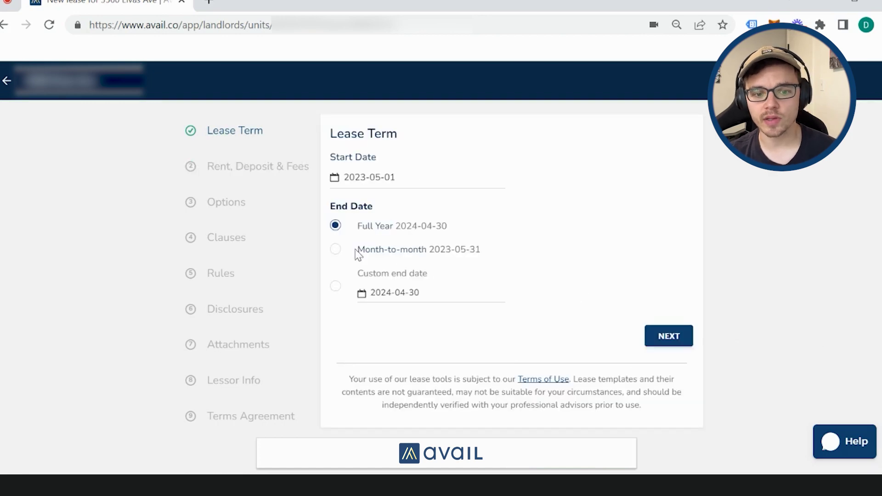
Step: Change the security deposit to $1000, keeping $1500.00 rent, and save the fees
{"action": "left_click", "coordinate": [669, 336]}
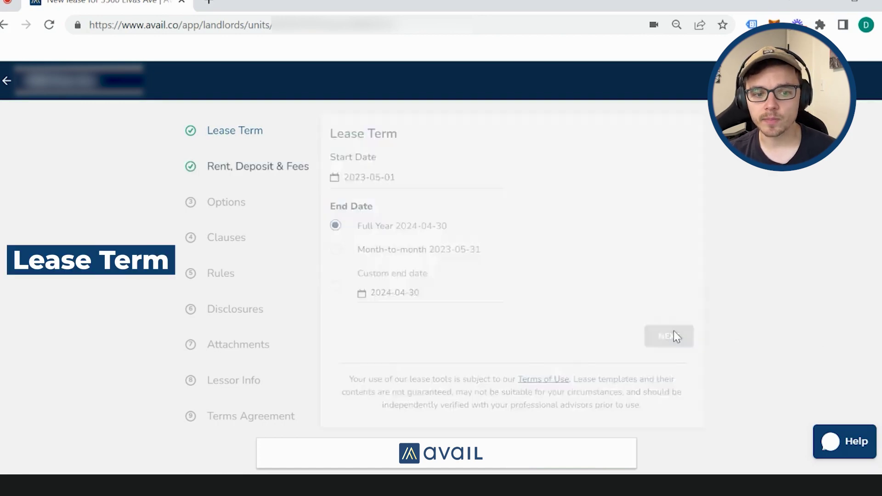
{"action": "scroll", "coordinate": [522, 324], "scroll_direction": "down", "scroll_amount": 1}
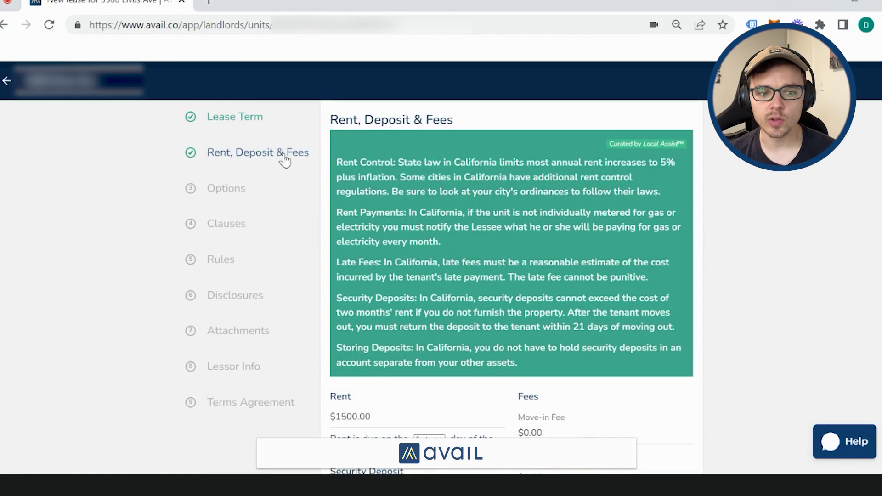
{"action": "scroll", "coordinate": [523, 209], "scroll_direction": "down", "scroll_amount": 3}
{"action": "scroll", "coordinate": [522, 209], "scroll_direction": "down", "scroll_amount": 3}
{"action": "scroll", "coordinate": [386, 166], "scroll_direction": "up", "scroll_amount": 1}
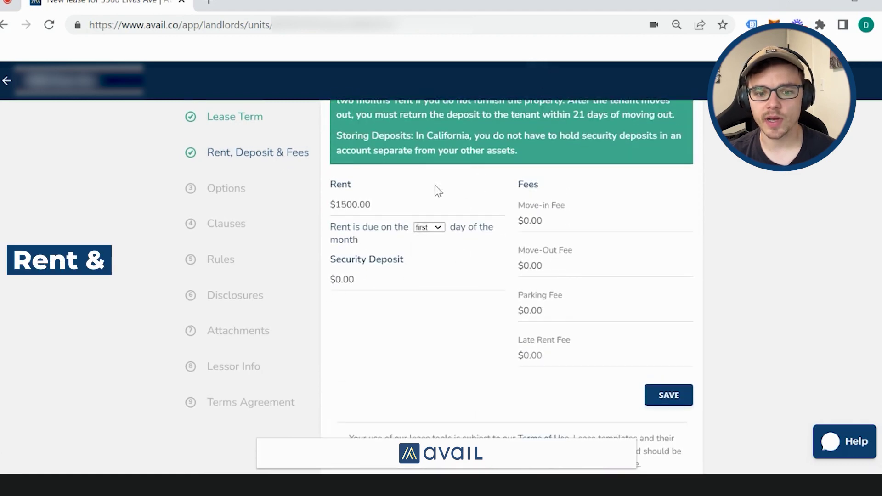
{"action": "double_click", "coordinate": [376, 278]}
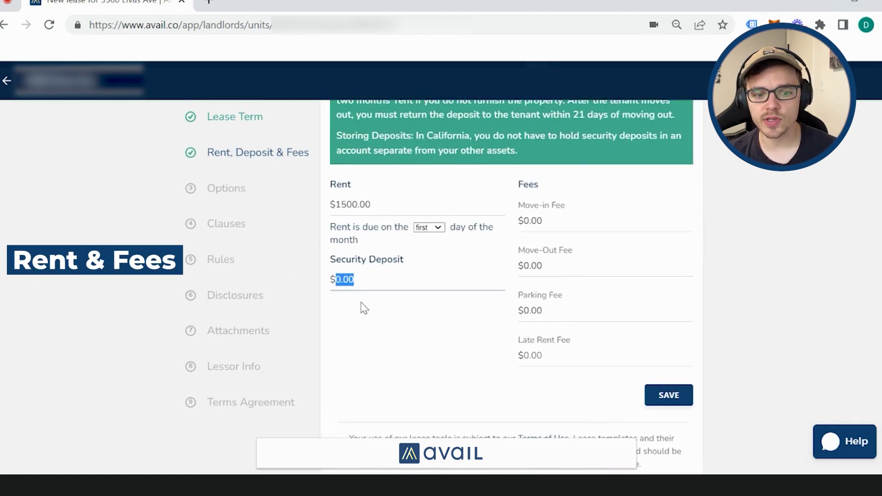
{"action": "type", "text": "1000"}
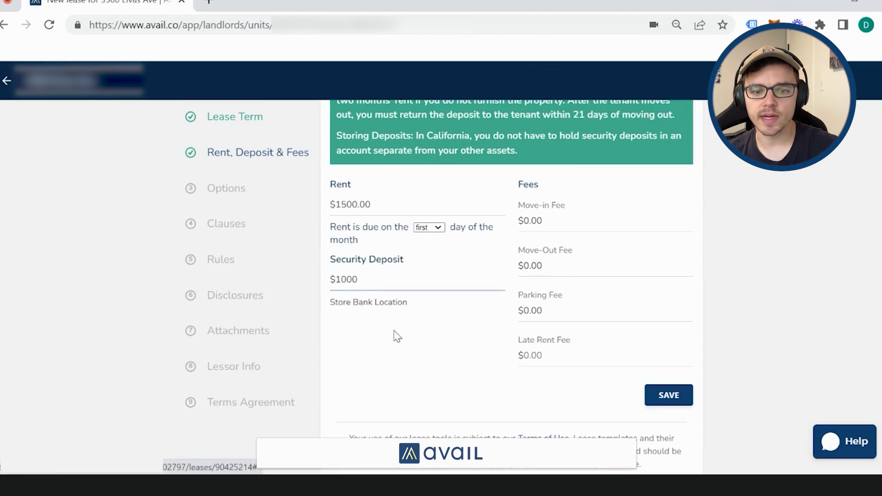
{"action": "left_click", "coordinate": [400, 324]}
{"action": "left_click", "coordinate": [565, 216]}
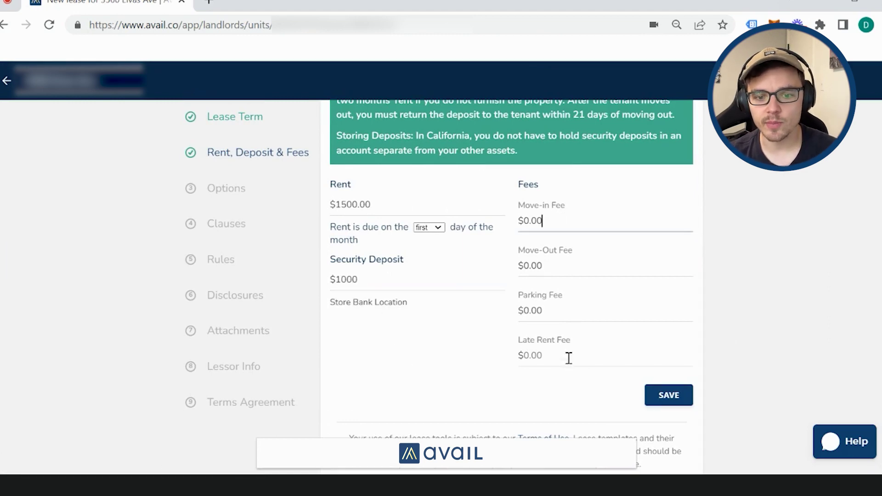
{"action": "scroll", "coordinate": [586, 291], "scroll_direction": "down", "scroll_amount": 2}
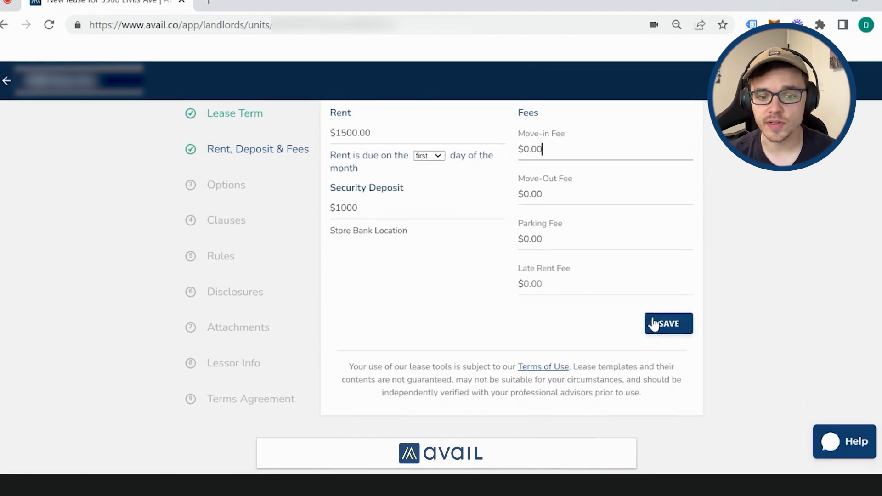
{"action": "left_click", "coordinate": [654, 323]}
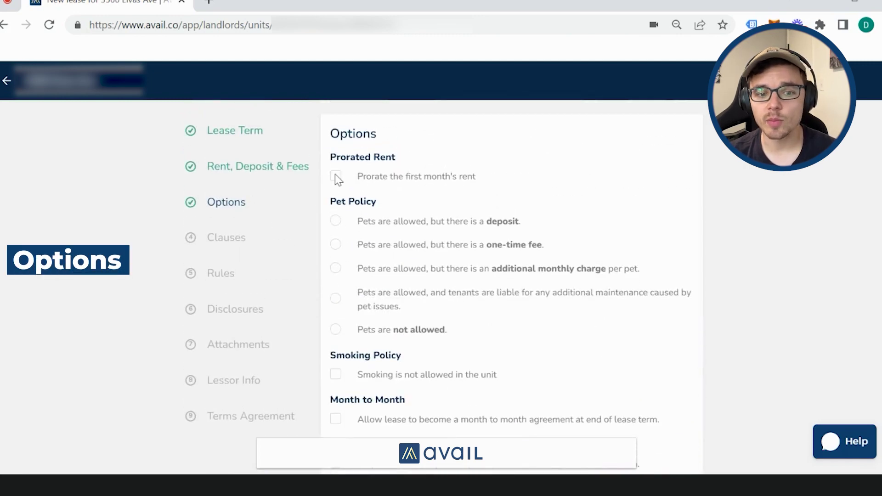
Step: Prorate rent from a 2023-05-17 move-in, disallow pets, and allow month-to-month renewal
{"action": "left_click", "coordinate": [336, 177]}
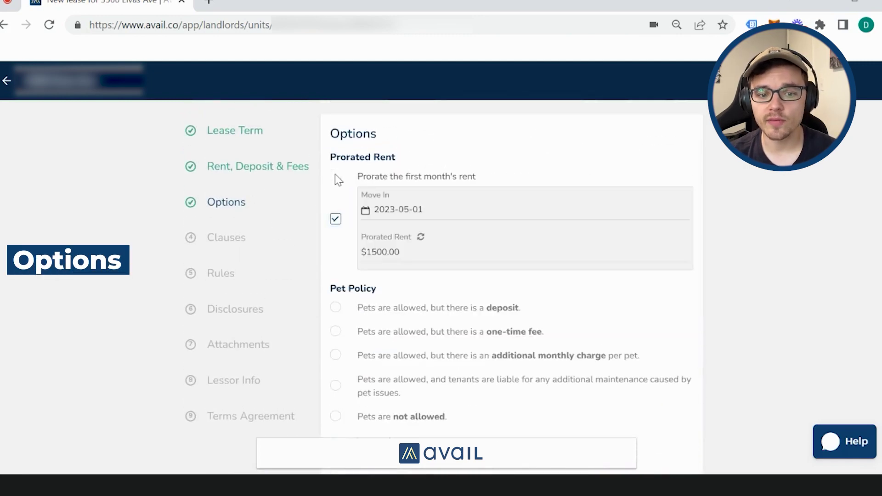
{"action": "left_click", "coordinate": [420, 209]}
{"action": "left_click", "coordinate": [431, 297]}
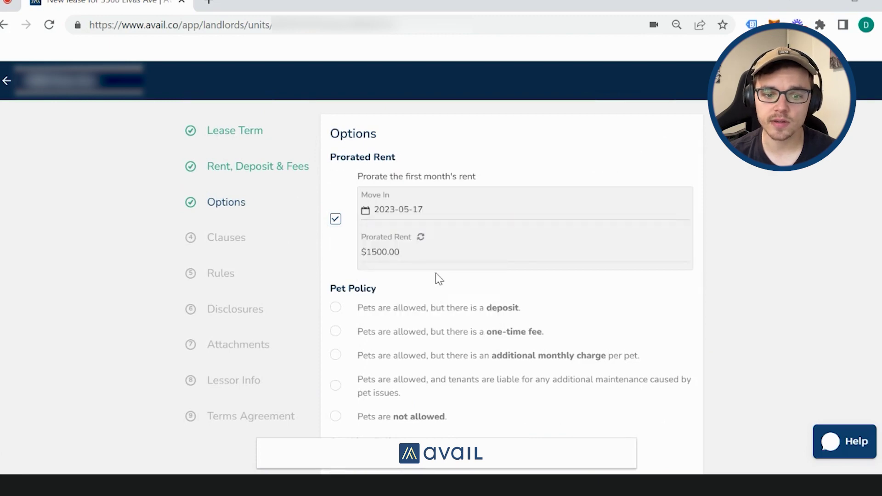
{"action": "left_click", "coordinate": [336, 308]}
{"action": "scroll", "coordinate": [336, 308], "scroll_direction": "down", "scroll_amount": 3}
{"action": "left_click", "coordinate": [336, 247]}
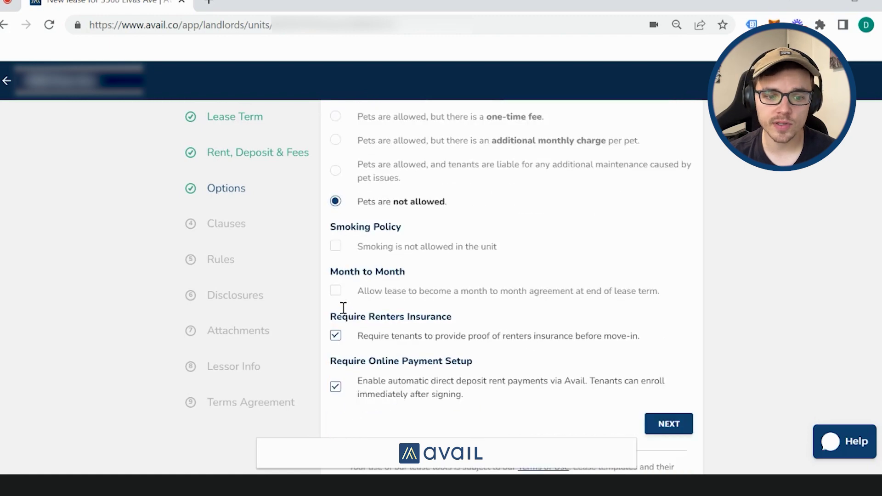
{"action": "left_click", "coordinate": [335, 290]}
{"action": "scroll", "coordinate": [620, 412], "scroll_direction": "down", "scroll_amount": 2}
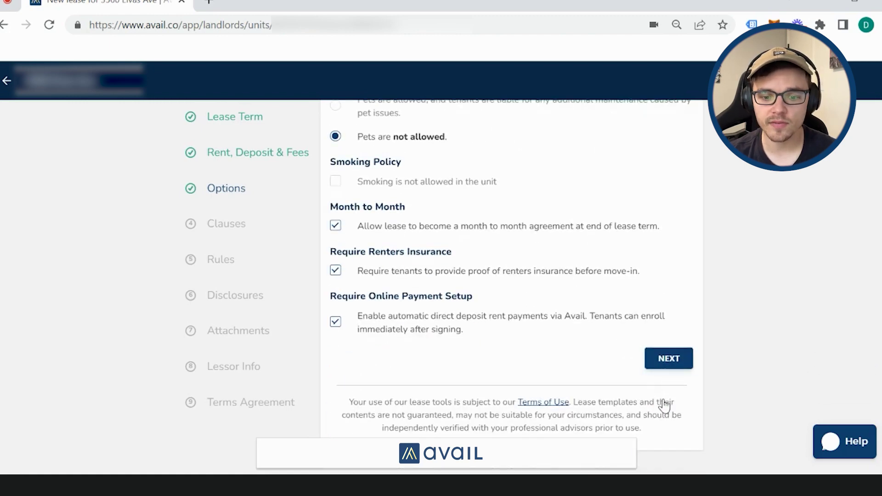
{"action": "left_click", "coordinate": [668, 358]}
{"action": "scroll", "coordinate": [621, 345], "scroll_direction": "up", "scroll_amount": 3}
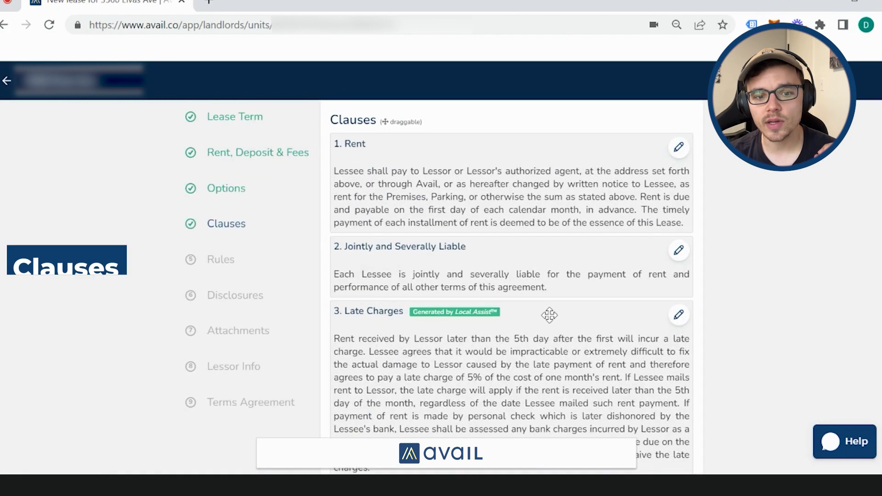
{"action": "scroll", "coordinate": [549, 315], "scroll_direction": "up", "scroll_amount": 2}
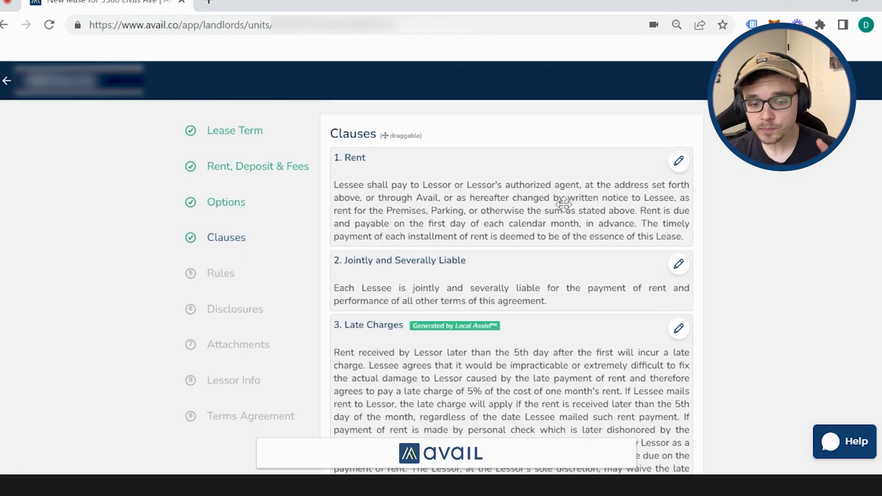
{"action": "scroll", "coordinate": [621, 304], "scroll_direction": "down", "scroll_amount": 5}
{"action": "scroll", "coordinate": [758, 173], "scroll_direction": "down", "scroll_amount": 2}
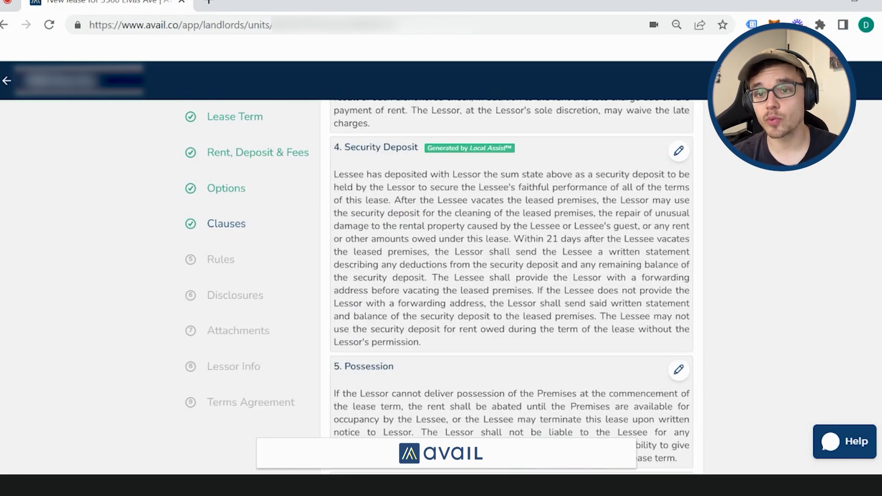
{"action": "scroll", "coordinate": [858, 276], "scroll_direction": "down", "scroll_amount": 10}
{"action": "scroll", "coordinate": [859, 296], "scroll_direction": "down", "scroll_amount": 8}
{"action": "scroll", "coordinate": [858, 345], "scroll_direction": "down", "scroll_amount": 10}
{"action": "scroll", "coordinate": [858, 369], "scroll_direction": "down", "scroll_amount": 3}
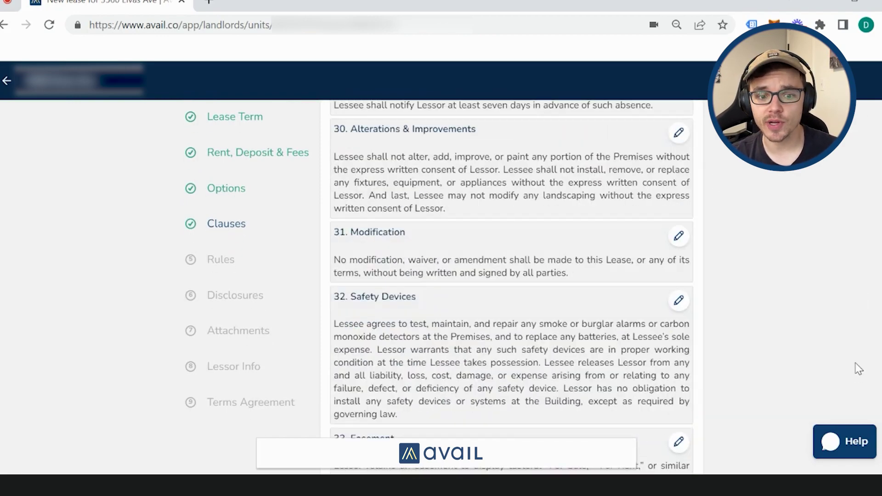
{"action": "scroll", "coordinate": [858, 372], "scroll_direction": "down", "scroll_amount": 8}
{"action": "scroll", "coordinate": [862, 393], "scroll_direction": "down", "scroll_amount": 4}
{"action": "scroll", "coordinate": [865, 407], "scroll_direction": "down", "scroll_amount": 2}
{"action": "scroll", "coordinate": [869, 414], "scroll_direction": "down", "scroll_amount": 2}
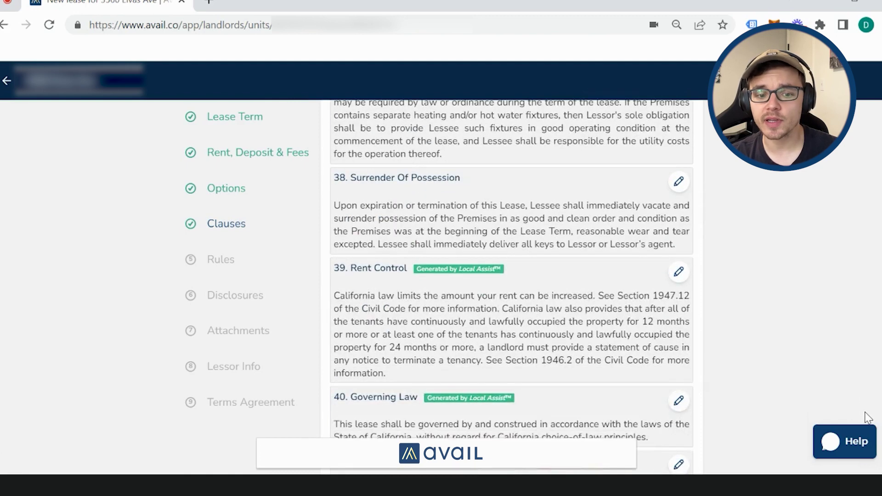
{"action": "scroll", "coordinate": [870, 419], "scroll_direction": "down", "scroll_amount": 5}
{"action": "scroll", "coordinate": [869, 420], "scroll_direction": "down", "scroll_amount": 6}
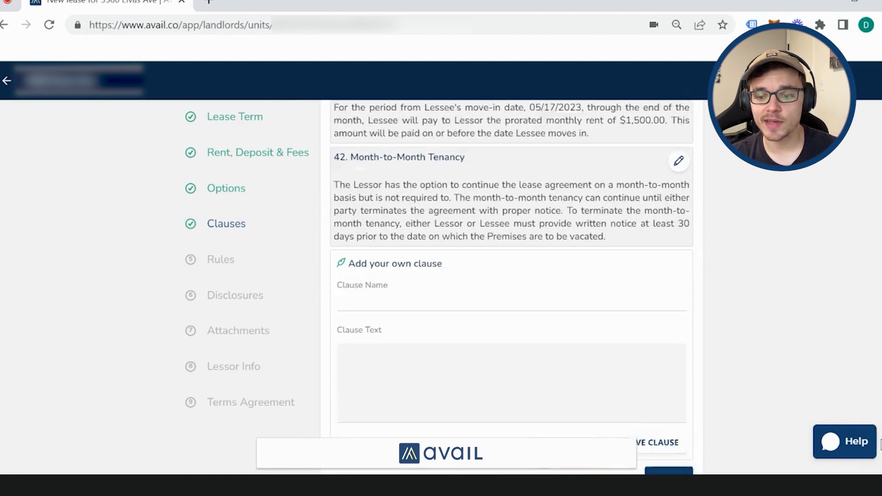
{"action": "scroll", "coordinate": [869, 419], "scroll_direction": "down", "scroll_amount": 3}
{"action": "scroll", "coordinate": [870, 419], "scroll_direction": "up", "scroll_amount": 3}
{"action": "scroll", "coordinate": [870, 419], "scroll_direction": "up", "scroll_amount": 3}
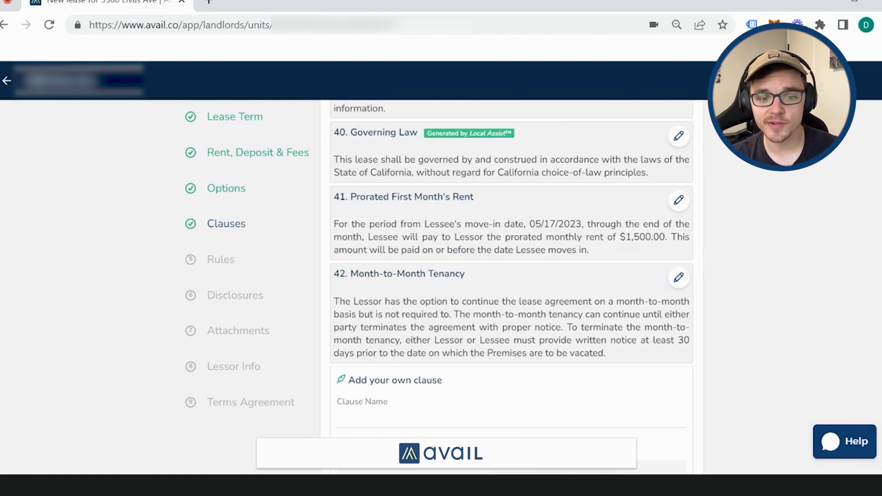
{"action": "scroll", "coordinate": [510, 275], "scroll_direction": "up", "scroll_amount": 5}
{"action": "scroll", "coordinate": [510, 276], "scroll_direction": "up", "scroll_amount": 1}
{"action": "scroll", "coordinate": [510, 276], "scroll_direction": "down", "scroll_amount": 2}
{"action": "scroll", "coordinate": [511, 276], "scroll_direction": "down", "scroll_amount": 3}
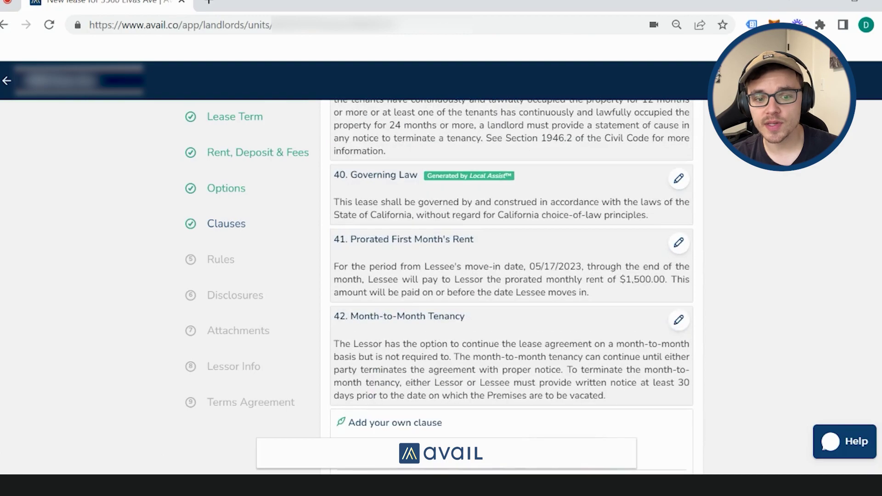
{"action": "scroll", "coordinate": [510, 276], "scroll_direction": "down", "scroll_amount": 5}
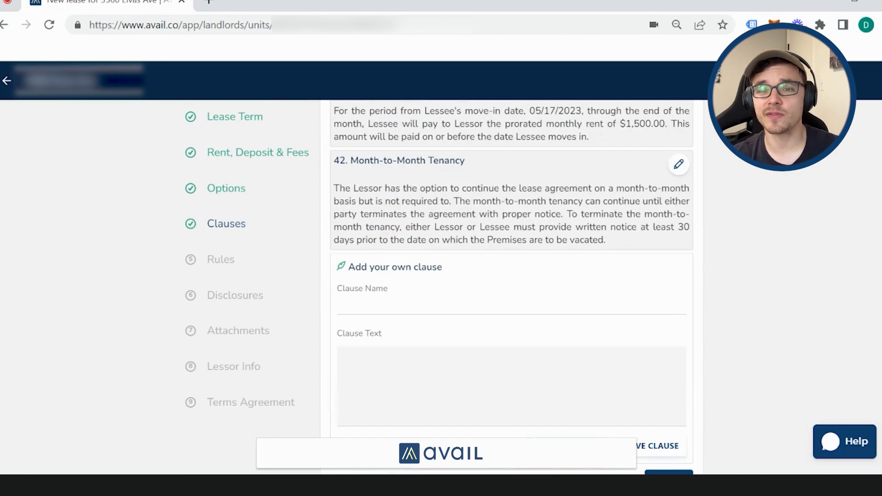
{"action": "scroll", "coordinate": [510, 276], "scroll_direction": "up", "scroll_amount": 5}
{"action": "scroll", "coordinate": [510, 276], "scroll_direction": "up", "scroll_amount": 10}
{"action": "scroll", "coordinate": [510, 277], "scroll_direction": "up", "scroll_amount": 10}
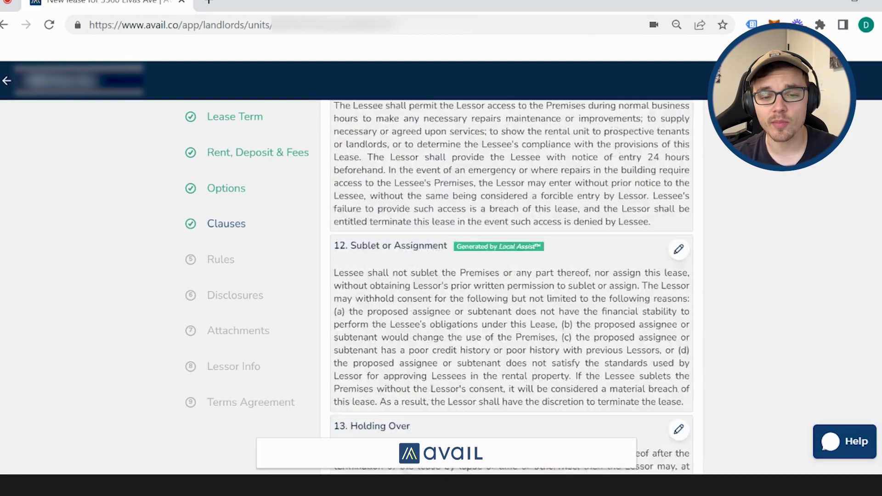
{"action": "scroll", "coordinate": [510, 275], "scroll_direction": "up", "scroll_amount": 8}
{"action": "scroll", "coordinate": [510, 276], "scroll_direction": "up", "scroll_amount": 5}
{"action": "scroll", "coordinate": [511, 277], "scroll_direction": "up", "scroll_amount": 4}
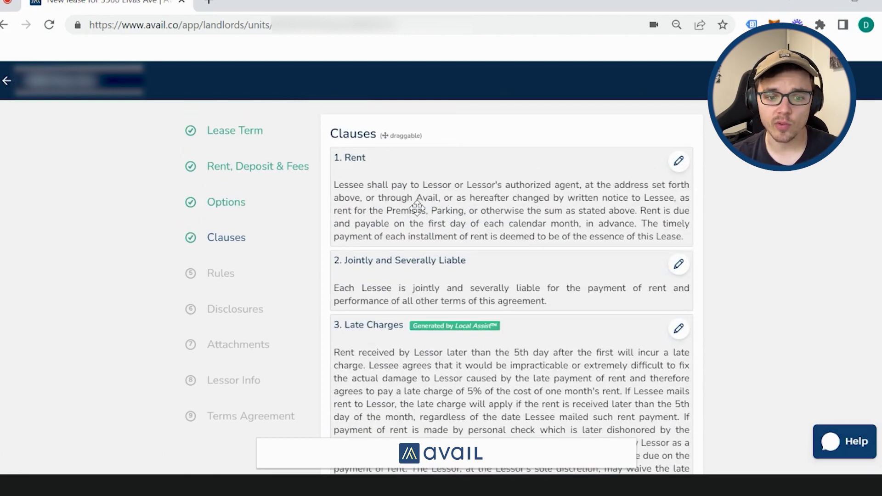
{"action": "scroll", "coordinate": [418, 205], "scroll_direction": "down", "scroll_amount": 5}
{"action": "scroll", "coordinate": [417, 205], "scroll_direction": "down", "scroll_amount": 5}
{"action": "scroll", "coordinate": [417, 205], "scroll_direction": "down", "scroll_amount": 5}
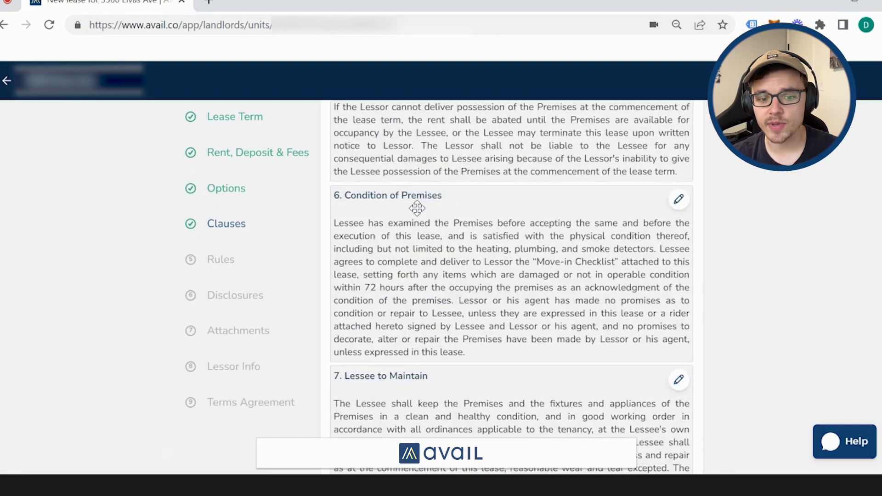
{"action": "scroll", "coordinate": [418, 205], "scroll_direction": "down", "scroll_amount": 4}
{"action": "scroll", "coordinate": [416, 206], "scroll_direction": "down", "scroll_amount": 4}
{"action": "scroll", "coordinate": [417, 206], "scroll_direction": "down", "scroll_amount": 4}
{"action": "scroll", "coordinate": [417, 206], "scroll_direction": "down", "scroll_amount": 5}
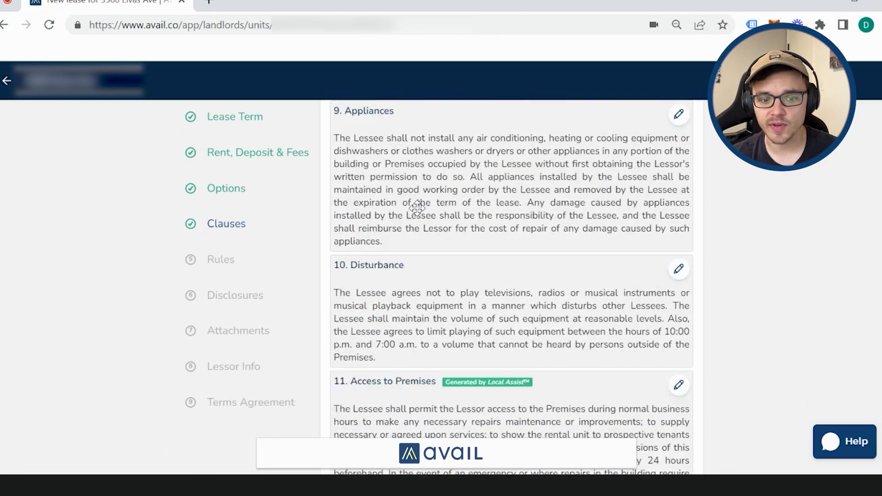
{"action": "scroll", "coordinate": [417, 205], "scroll_direction": "down", "scroll_amount": 5}
{"action": "scroll", "coordinate": [417, 205], "scroll_direction": "down", "scroll_amount": 4}
{"action": "scroll", "coordinate": [416, 205], "scroll_direction": "down", "scroll_amount": 3}
{"action": "scroll", "coordinate": [417, 206], "scroll_direction": "down", "scroll_amount": 5}
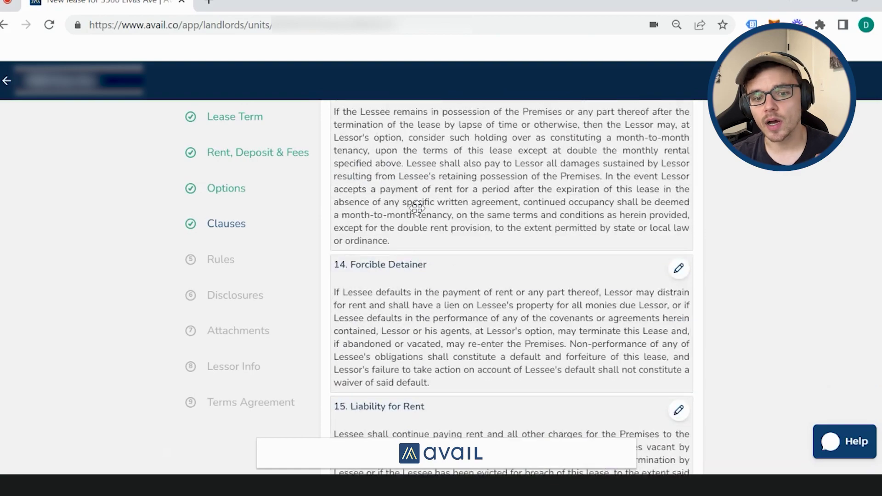
{"action": "scroll", "coordinate": [417, 206], "scroll_direction": "down", "scroll_amount": 5}
{"action": "scroll", "coordinate": [417, 206], "scroll_direction": "down", "scroll_amount": 5}
{"action": "scroll", "coordinate": [417, 206], "scroll_direction": "down", "scroll_amount": 4}
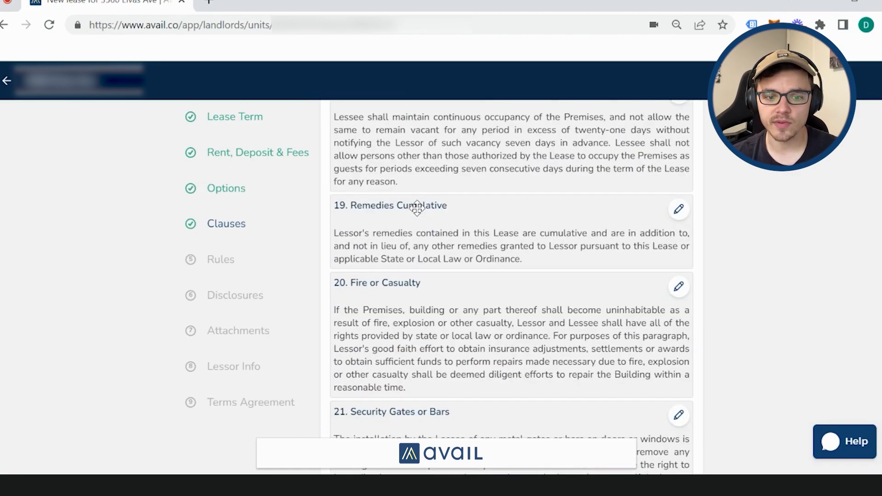
{"action": "scroll", "coordinate": [383, 297], "scroll_direction": "down", "scroll_amount": 3}
{"action": "scroll", "coordinate": [384, 297], "scroll_direction": "down", "scroll_amount": 4}
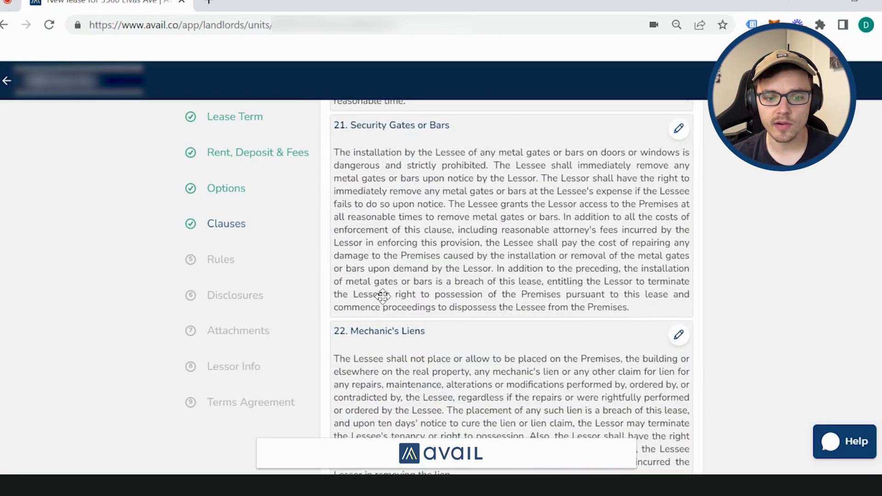
{"action": "scroll", "coordinate": [383, 298], "scroll_direction": "down", "scroll_amount": 4}
{"action": "scroll", "coordinate": [383, 298], "scroll_direction": "down", "scroll_amount": 5}
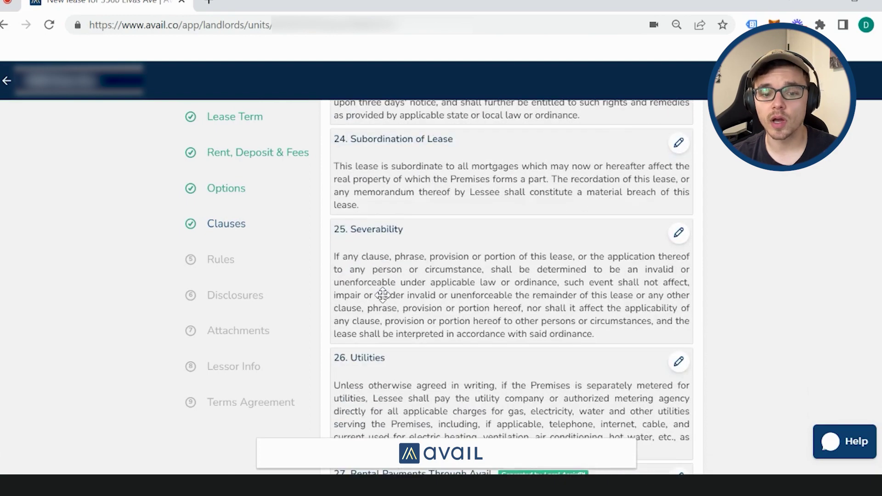
{"action": "scroll", "coordinate": [383, 295], "scroll_direction": "down", "scroll_amount": 4}
{"action": "scroll", "coordinate": [383, 293], "scroll_direction": "down", "scroll_amount": 5}
{"action": "scroll", "coordinate": [384, 292], "scroll_direction": "down", "scroll_amount": 2}
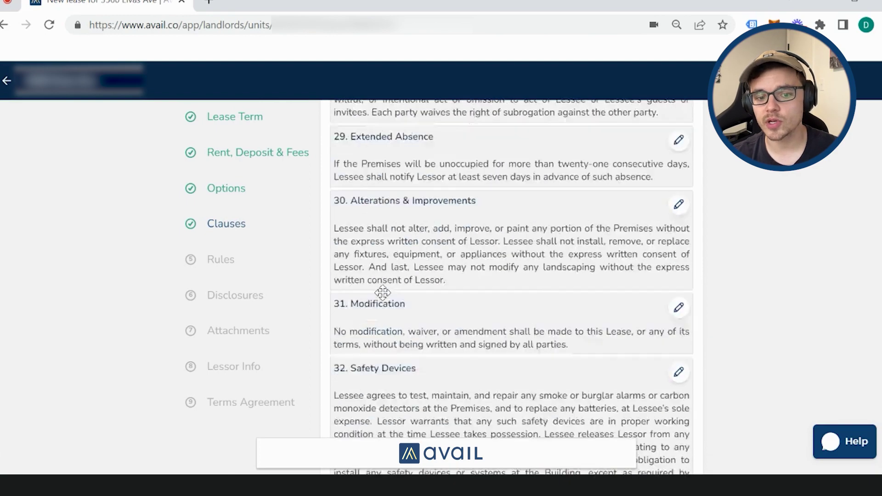
{"action": "scroll", "coordinate": [384, 292], "scroll_direction": "down", "scroll_amount": 4}
{"action": "scroll", "coordinate": [384, 293], "scroll_direction": "down", "scroll_amount": 4}
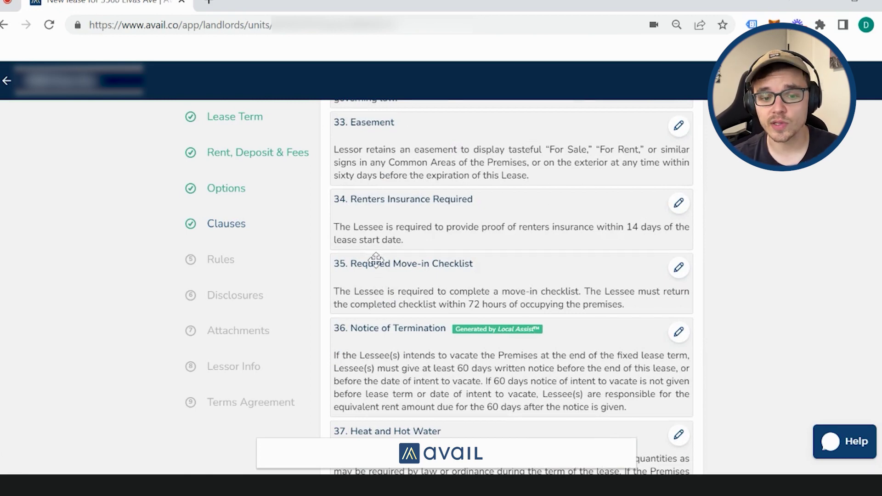
{"action": "scroll", "coordinate": [872, 258], "scroll_direction": "up", "scroll_amount": 5}
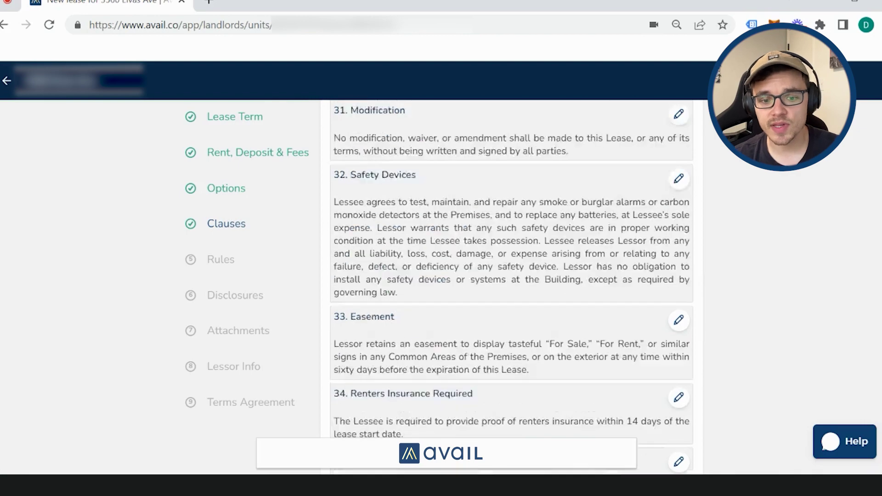
{"action": "scroll", "coordinate": [872, 259], "scroll_direction": "up", "scroll_amount": 10}
{"action": "scroll", "coordinate": [872, 259], "scroll_direction": "up", "scroll_amount": 5}
{"action": "scroll", "coordinate": [871, 259], "scroll_direction": "up", "scroll_amount": 5}
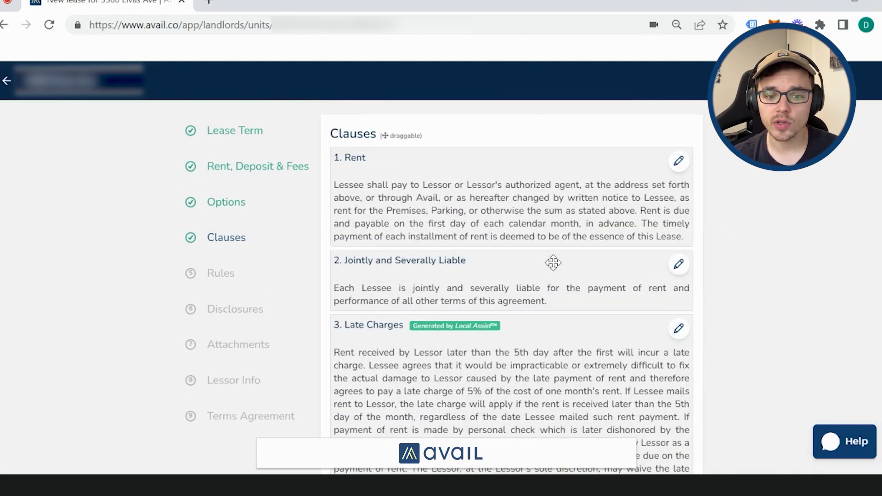
{"action": "left_click_drag", "start_coordinate": [552, 264], "coordinate": [553, 158]}
{"action": "left_click_drag", "start_coordinate": [536, 377], "coordinate": [548, 158]}
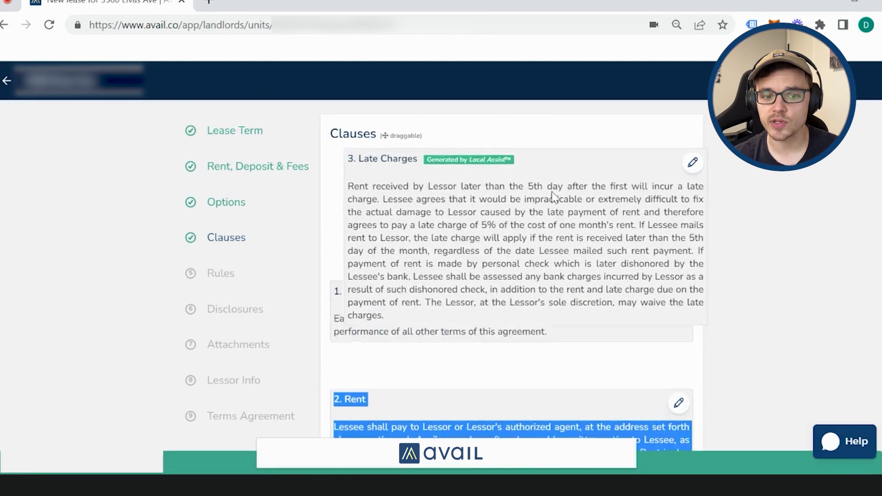
{"action": "left_click", "coordinate": [798, 338]}
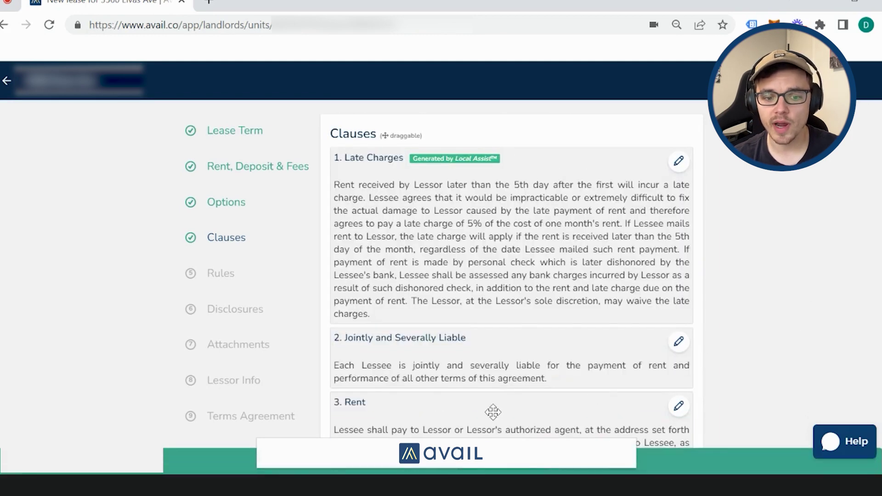
{"action": "left_click_drag", "start_coordinate": [494, 414], "coordinate": [502, 158]}
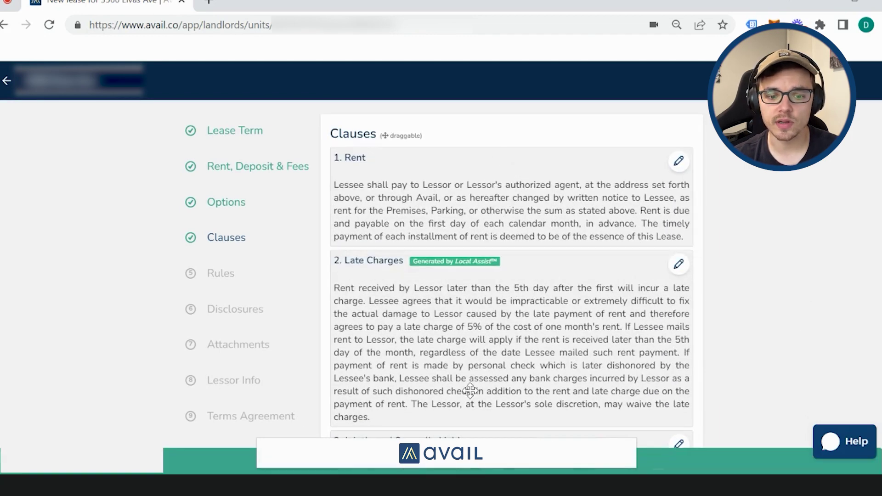
{"action": "scroll", "coordinate": [483, 269], "scroll_direction": "down", "scroll_amount": 1}
{"action": "left_click_drag", "start_coordinate": [489, 271], "coordinate": [492, 194]}
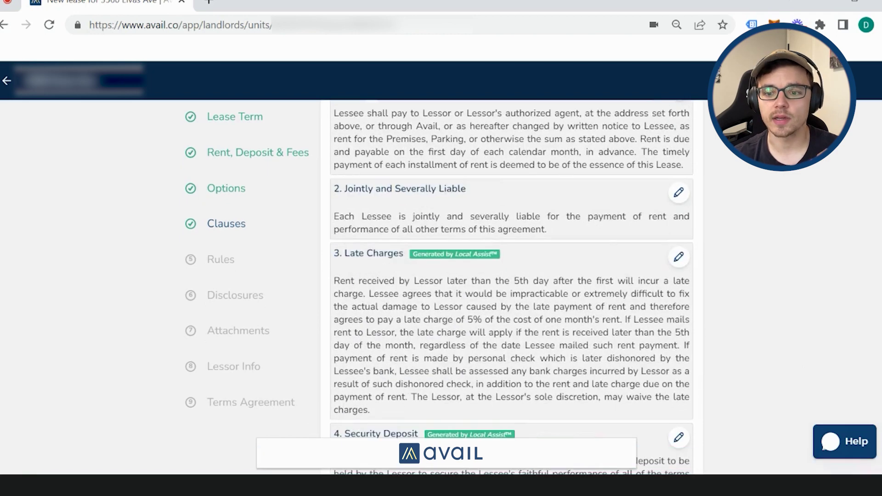
{"action": "left_click", "coordinate": [679, 193]}
Step: Append 'This is a sample lease!' to Jointly and Severally Liable and move it below Late Charges
{"action": "left_click", "coordinate": [571, 218]}
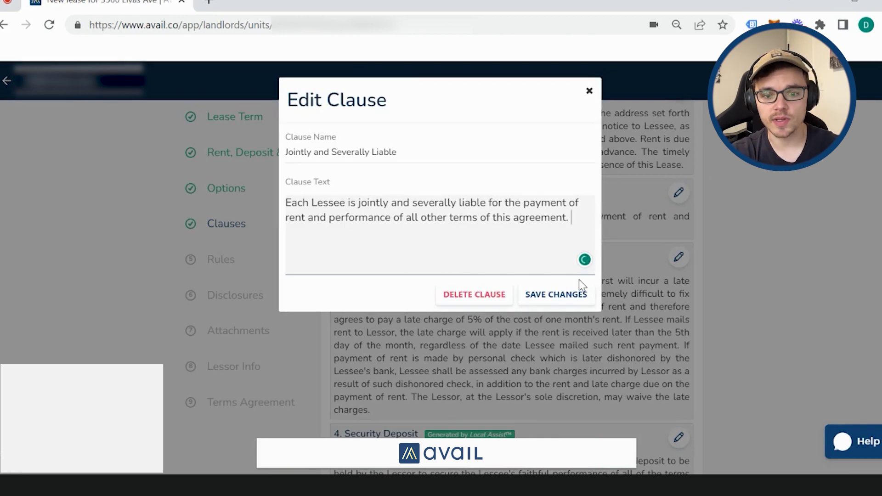
{"action": "type", "text": "This is a sample lease!"}
{"action": "left_click", "coordinate": [556, 294]}
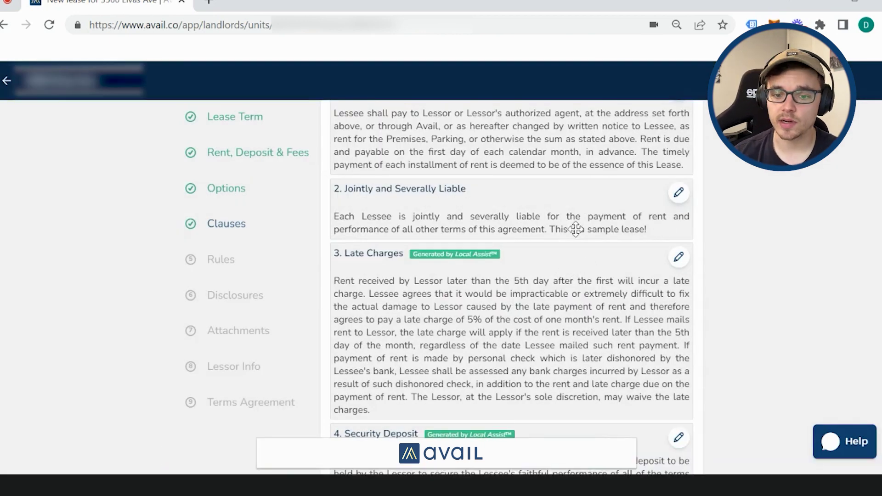
{"action": "left_click_drag", "start_coordinate": [567, 229], "coordinate": [569, 331]}
{"action": "scroll", "coordinate": [853, 191], "scroll_direction": "down", "scroll_amount": 15}
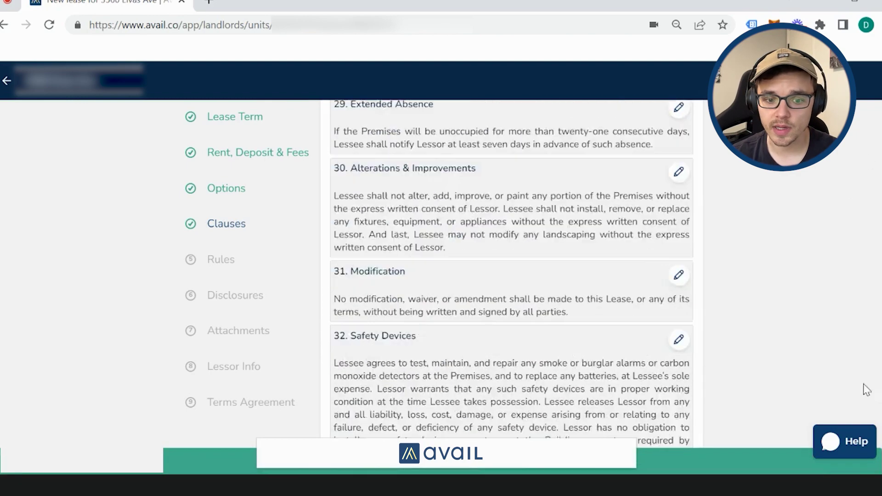
{"action": "scroll", "coordinate": [854, 276], "scroll_direction": "down", "scroll_amount": 10}
{"action": "scroll", "coordinate": [758, 310], "scroll_direction": "down", "scroll_amount": 3}
{"action": "scroll", "coordinate": [654, 326], "scroll_direction": "up", "scroll_amount": 2}
Step: Add 'Custom Clause' with text 'Custom clause text, see sample.' after Month-to-Month Tenancy
{"action": "left_click", "coordinate": [361, 286]}
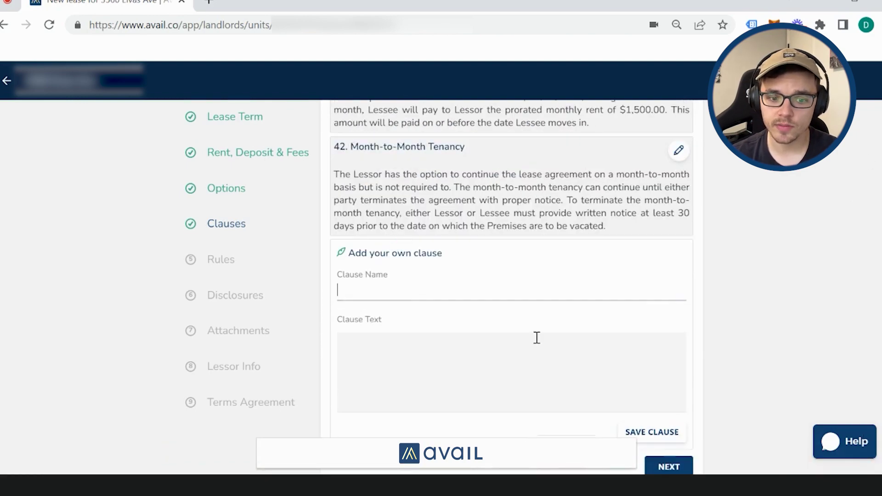
{"action": "type", "text": "Custom Clau"}
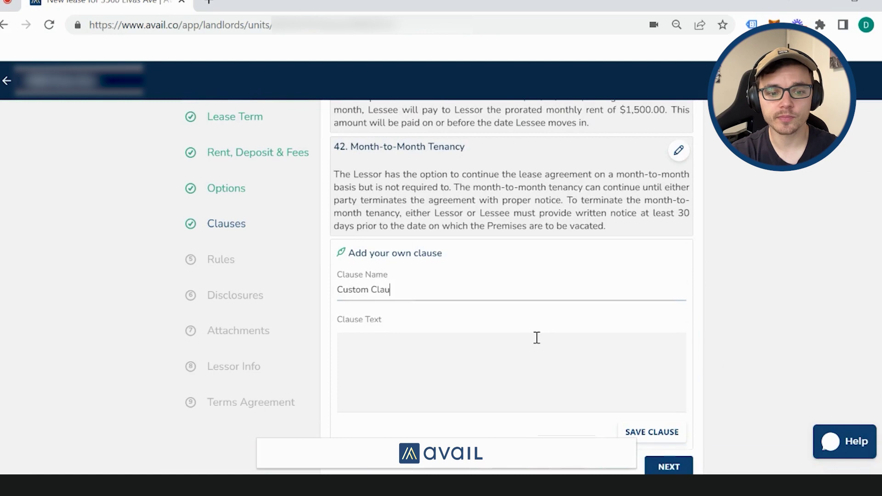
{"action": "type", "text": "se"}
{"action": "left_click", "coordinate": [536, 337]}
{"action": "type", "text": "us"}
{"action": "type", "text": "Custom clause text, s"}
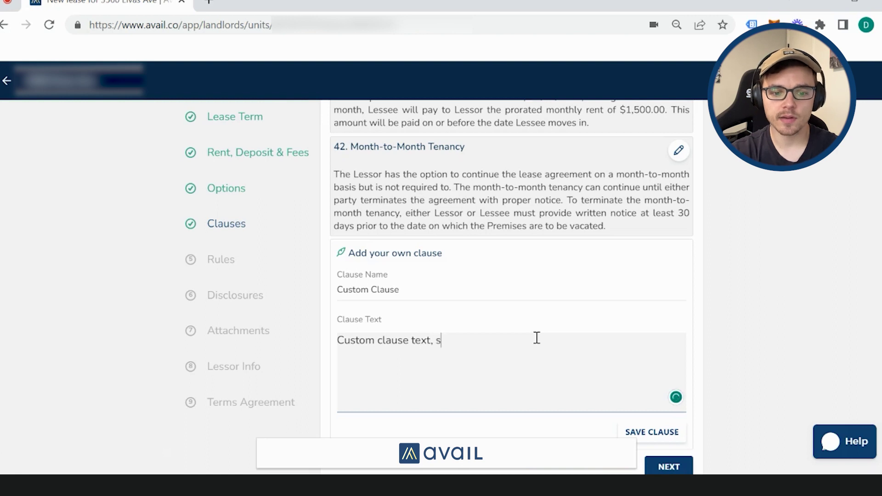
{"action": "type", "text": "ee sample."}
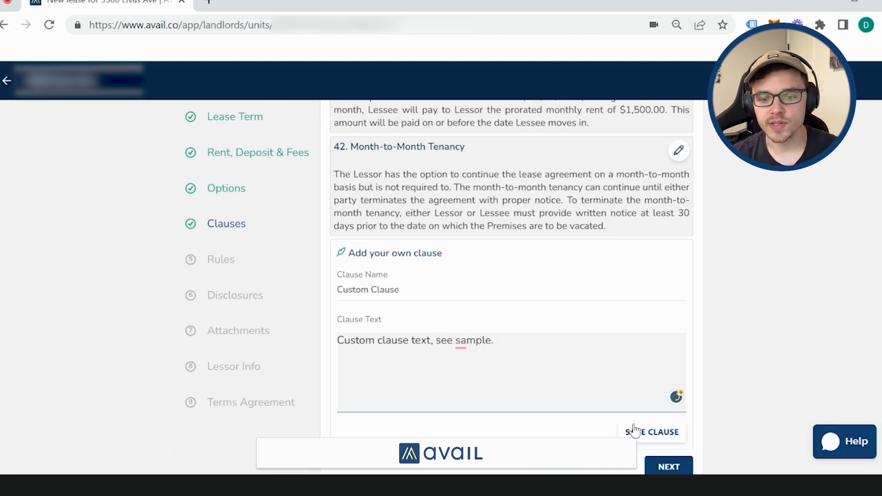
{"action": "left_click", "coordinate": [652, 432]}
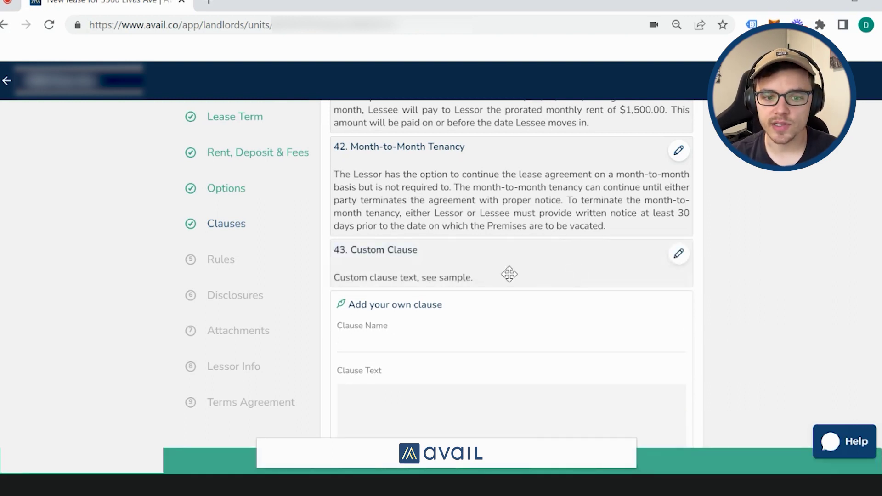
{"action": "left_click_drag", "start_coordinate": [575, 275], "coordinate": [524, 180]}
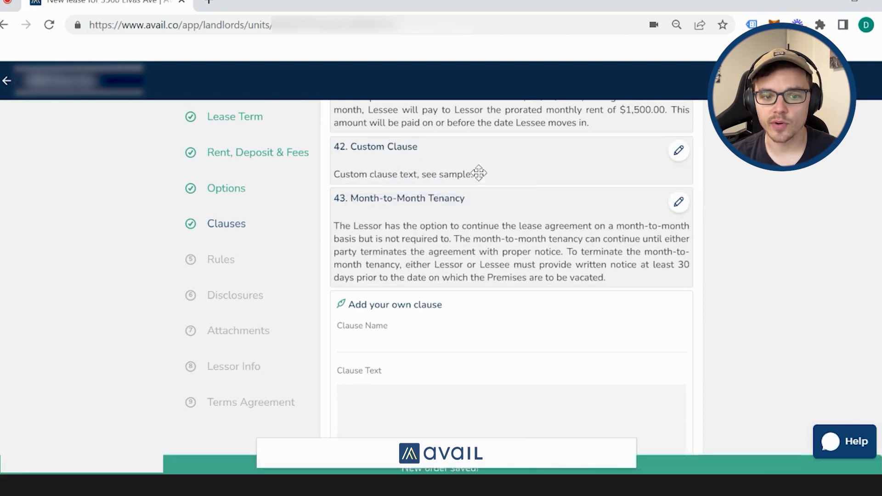
{"action": "left_click_drag", "start_coordinate": [421, 221], "coordinate": [429, 148]}
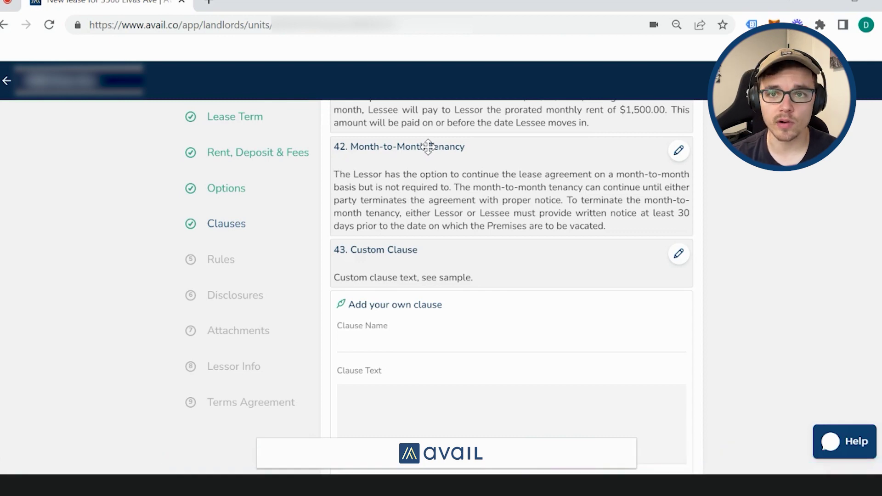
{"action": "scroll", "coordinate": [510, 293], "scroll_direction": "down", "scroll_amount": 3}
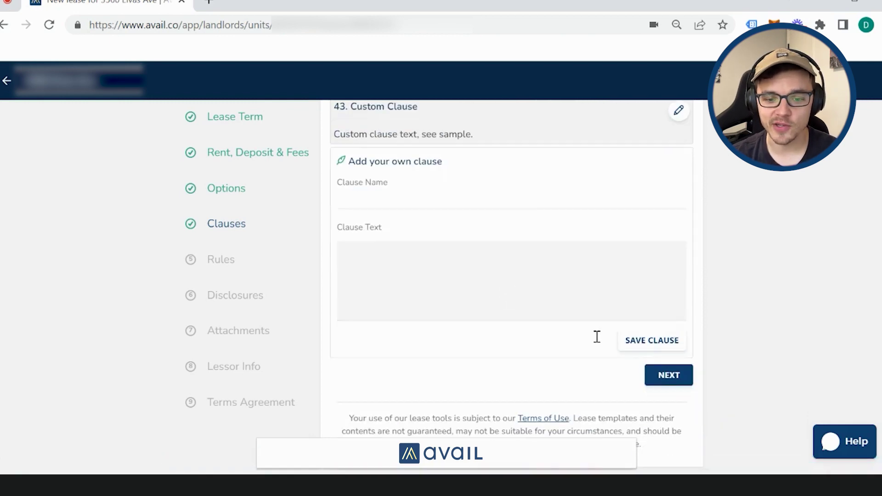
Step: Place the waterbed rule below the marijuana-growing rule and continue to Disclosures
{"action": "left_click", "coordinate": [682, 377]}
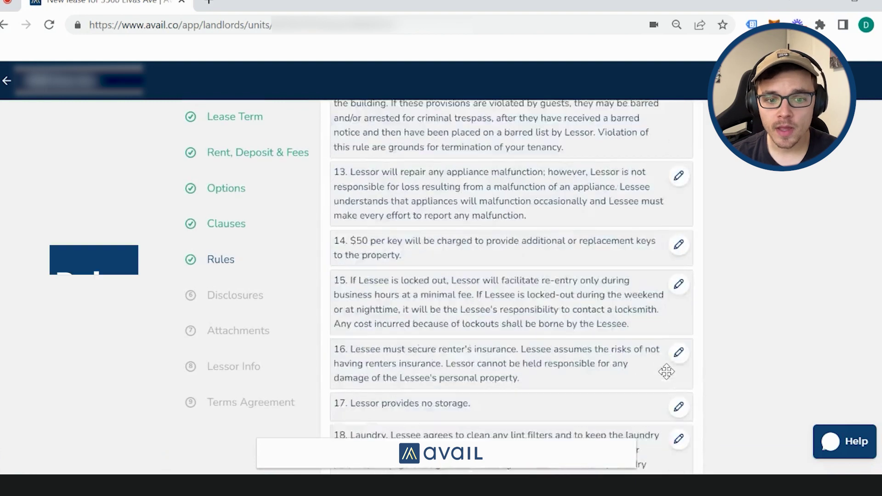
{"action": "scroll", "coordinate": [664, 370], "scroll_direction": "down", "scroll_amount": 10}
{"action": "scroll", "coordinate": [664, 370], "scroll_direction": "down", "scroll_amount": 5}
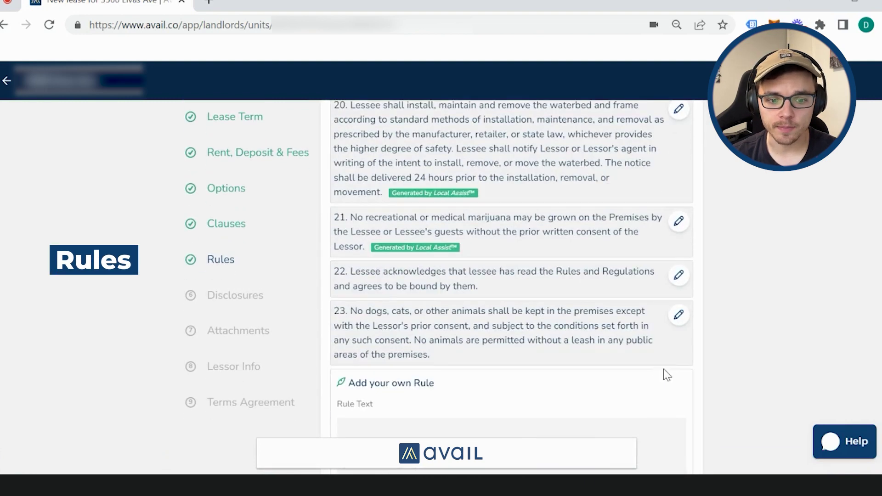
{"action": "scroll", "coordinate": [664, 370], "scroll_direction": "up", "scroll_amount": 8}
{"action": "scroll", "coordinate": [664, 370], "scroll_direction": "up", "scroll_amount": 5}
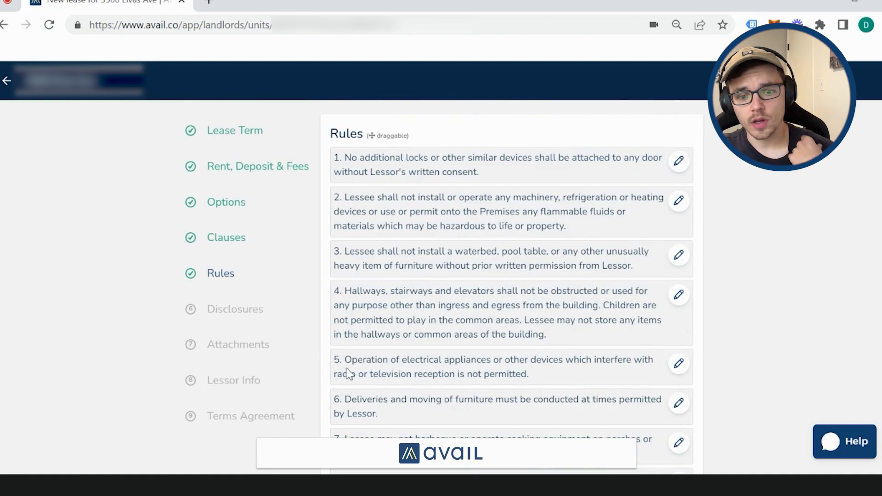
{"action": "scroll", "coordinate": [348, 375], "scroll_direction": "down", "scroll_amount": 4}
{"action": "scroll", "coordinate": [407, 332], "scroll_direction": "up", "scroll_amount": 3}
{"action": "scroll", "coordinate": [396, 313], "scroll_direction": "up", "scroll_amount": 2}
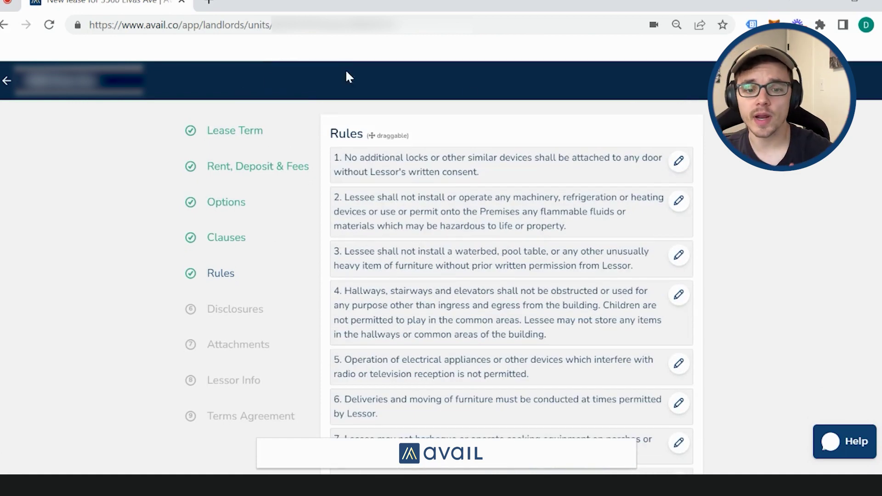
{"action": "scroll", "coordinate": [490, 324], "scroll_direction": "down", "scroll_amount": 3}
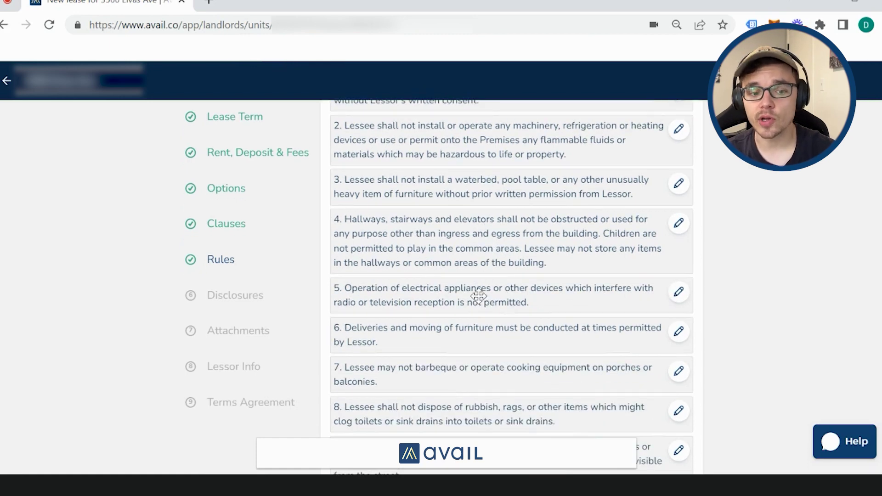
{"action": "scroll", "coordinate": [662, 399], "scroll_direction": "down", "scroll_amount": 10}
{"action": "scroll", "coordinate": [550, 281], "scroll_direction": "down", "scroll_amount": 3}
{"action": "left_click_drag", "start_coordinate": [551, 281], "coordinate": [666, 268]}
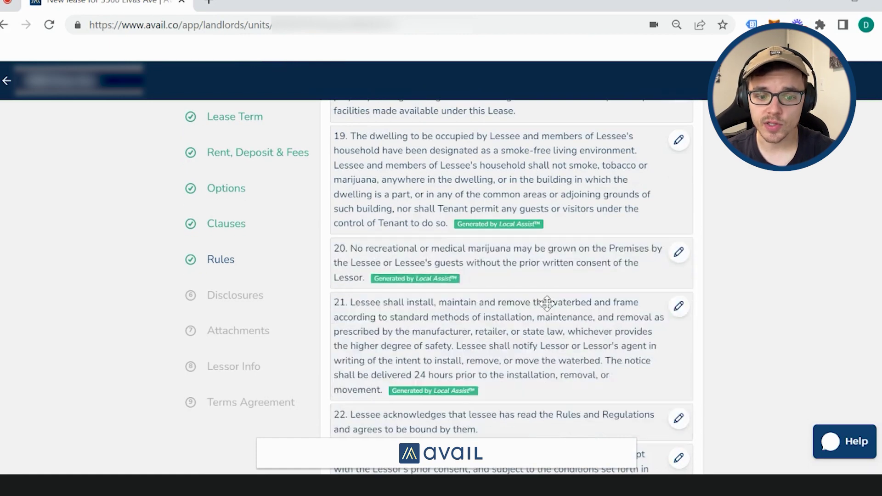
{"action": "scroll", "coordinate": [666, 276], "scroll_direction": "down", "scroll_amount": 5}
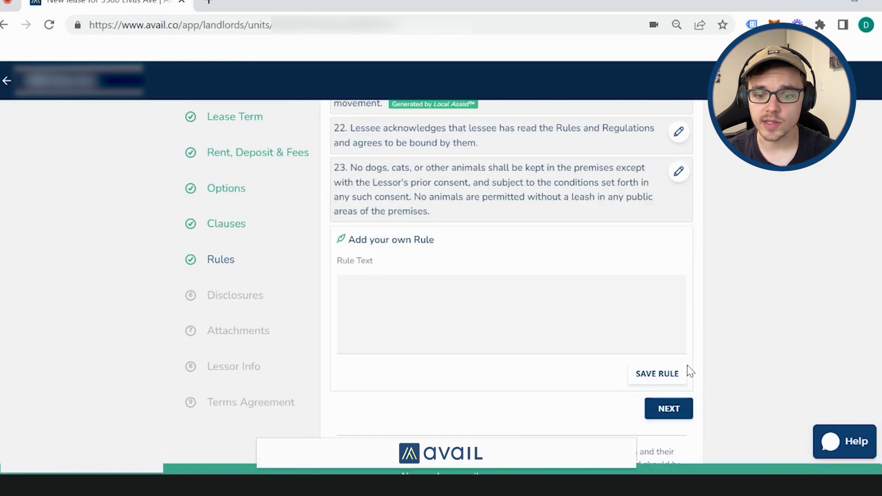
{"action": "left_click", "coordinate": [669, 410]}
{"action": "scroll", "coordinate": [315, 279], "scroll_direction": "up", "scroll_amount": 8}
{"action": "scroll", "coordinate": [433, 308], "scroll_direction": "up", "scroll_amount": 1}
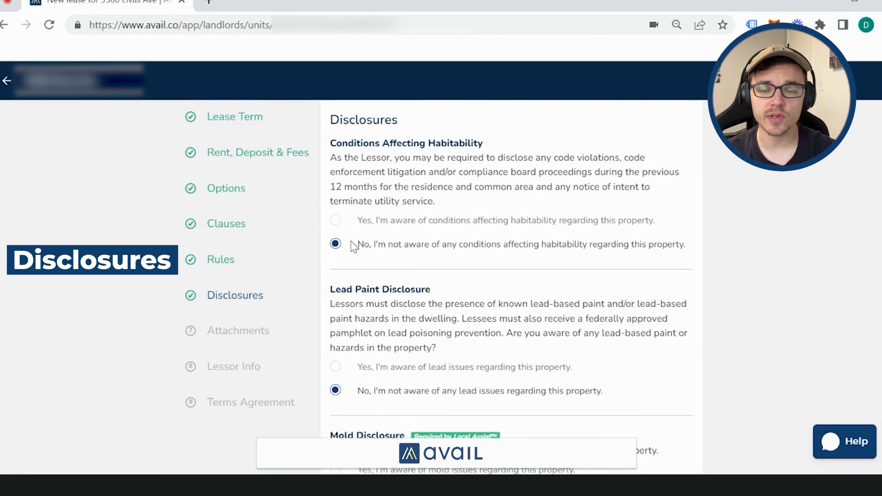
{"action": "scroll", "coordinate": [352, 247], "scroll_direction": "down", "scroll_amount": 3}
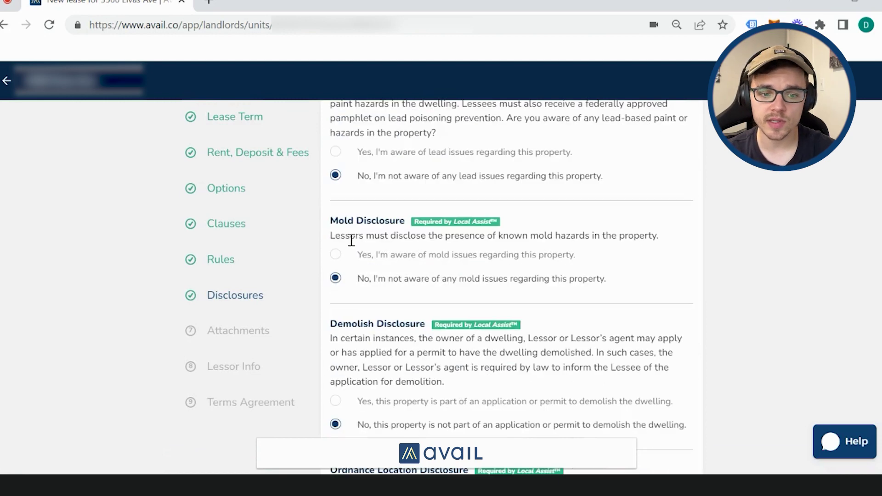
{"action": "scroll", "coordinate": [351, 240], "scroll_direction": "down", "scroll_amount": 4}
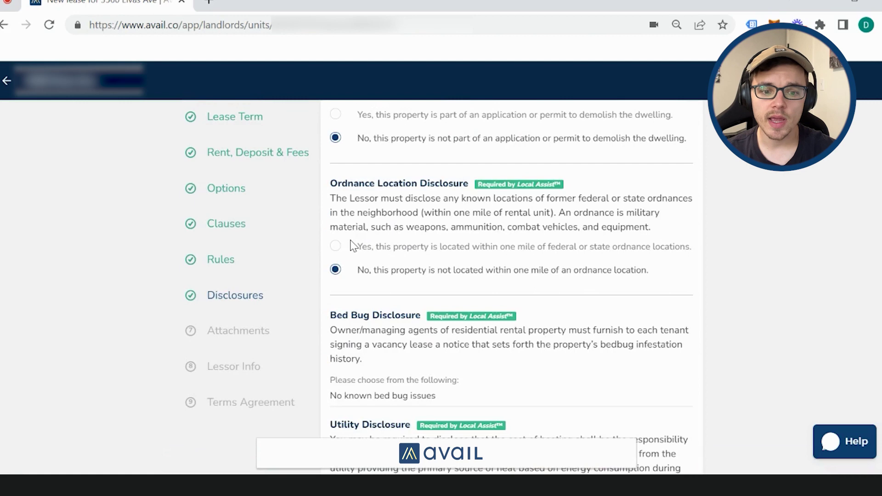
{"action": "scroll", "coordinate": [351, 244], "scroll_direction": "down", "scroll_amount": 1}
{"action": "scroll", "coordinate": [351, 245], "scroll_direction": "down", "scroll_amount": 1}
{"action": "scroll", "coordinate": [351, 242], "scroll_direction": "down", "scroll_amount": 2}
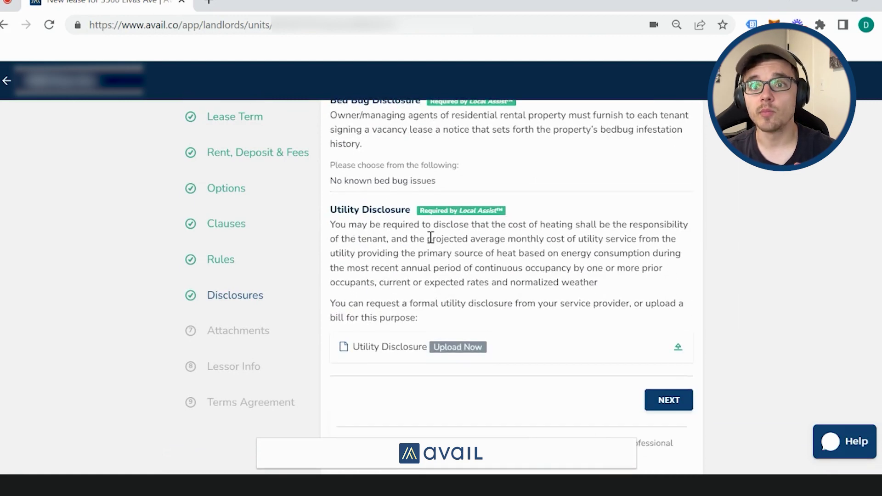
{"action": "scroll", "coordinate": [428, 237], "scroll_direction": "down", "scroll_amount": 1}
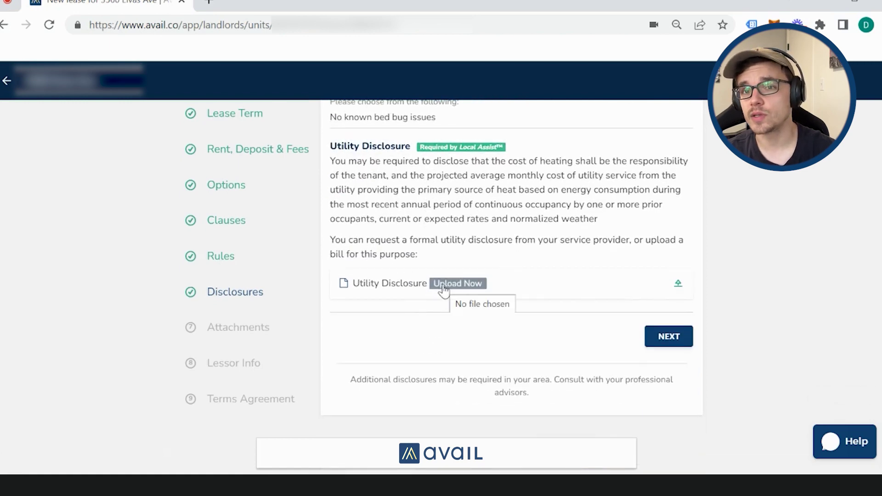
Step: Accept Disclosures and Attachments, save Lessor Info, and agree to the terms
{"action": "left_click", "coordinate": [668, 336]}
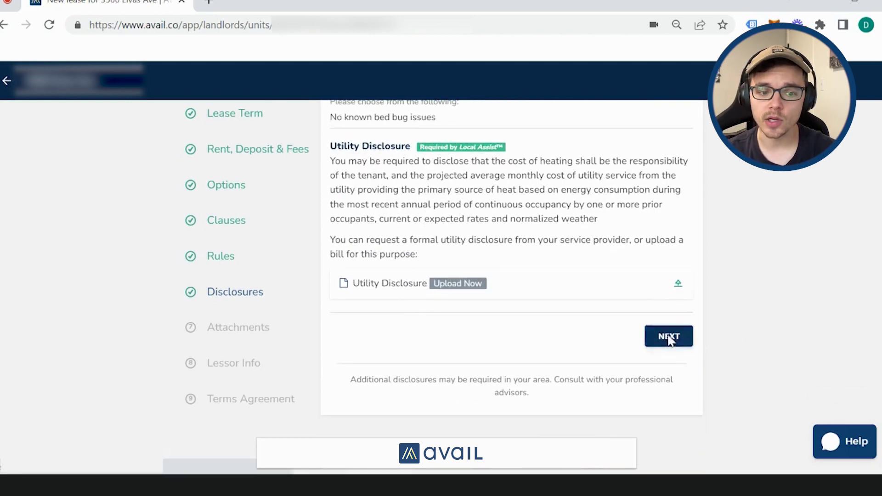
{"action": "scroll", "coordinate": [427, 275], "scroll_direction": "up", "scroll_amount": 1}
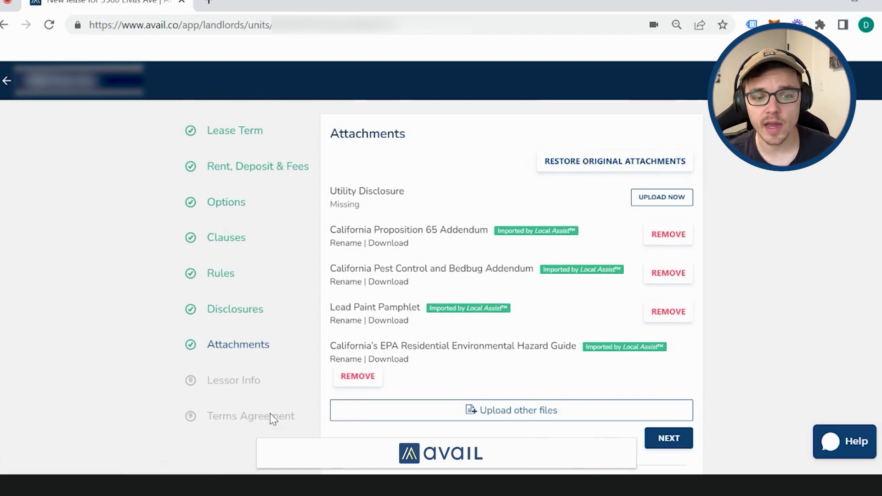
{"action": "left_click", "coordinate": [668, 439]}
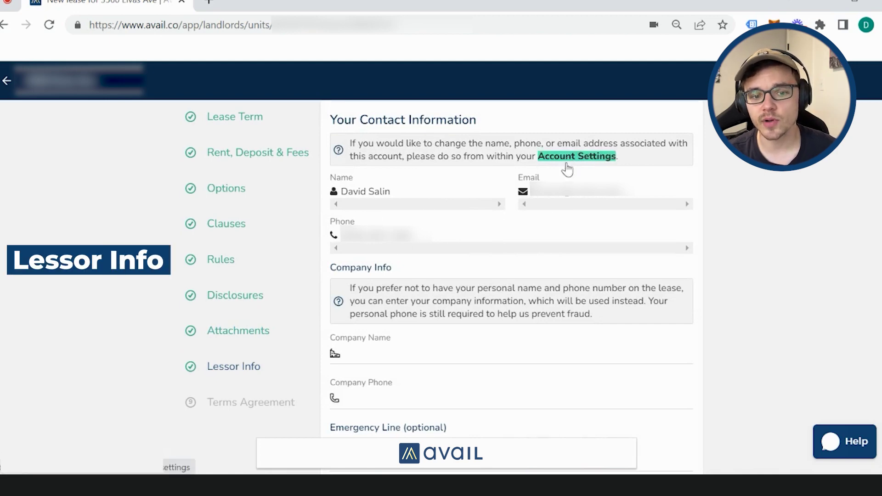
{"action": "scroll", "coordinate": [376, 213], "scroll_direction": "down", "scroll_amount": 3}
{"action": "left_click", "coordinate": [669, 395]}
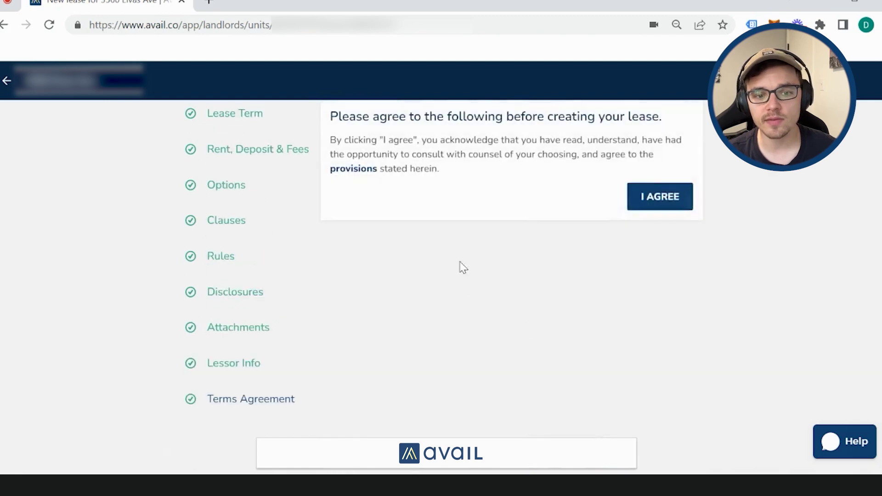
{"action": "left_click", "coordinate": [660, 203]}
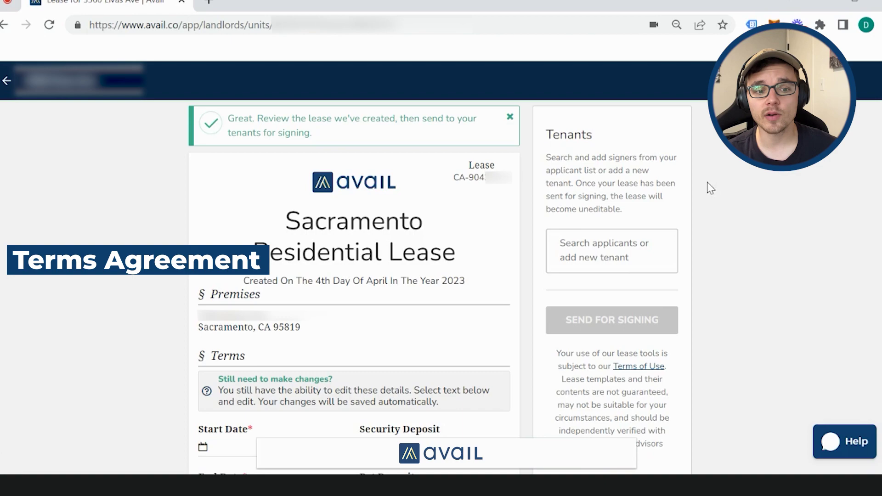
{"action": "scroll", "coordinate": [414, 276], "scroll_direction": "down", "scroll_amount": 5}
{"action": "scroll", "coordinate": [412, 282], "scroll_direction": "down", "scroll_amount": 3}
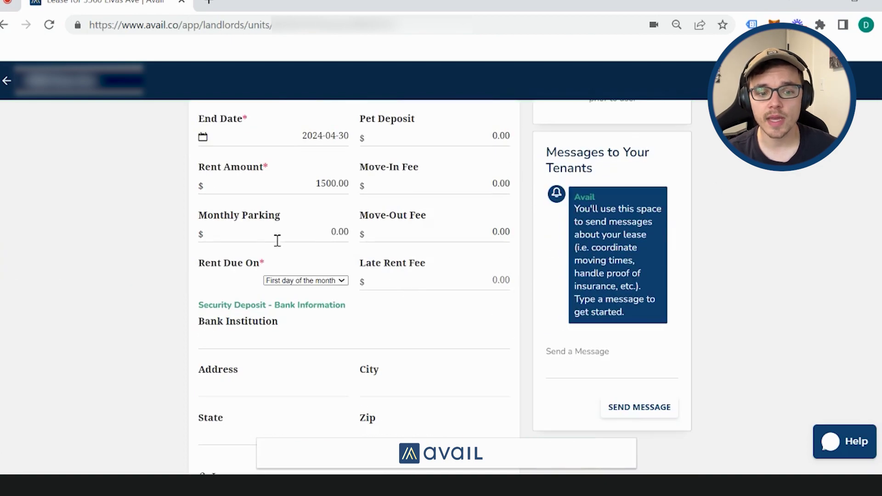
{"action": "scroll", "coordinate": [358, 243], "scroll_direction": "down", "scroll_amount": 10}
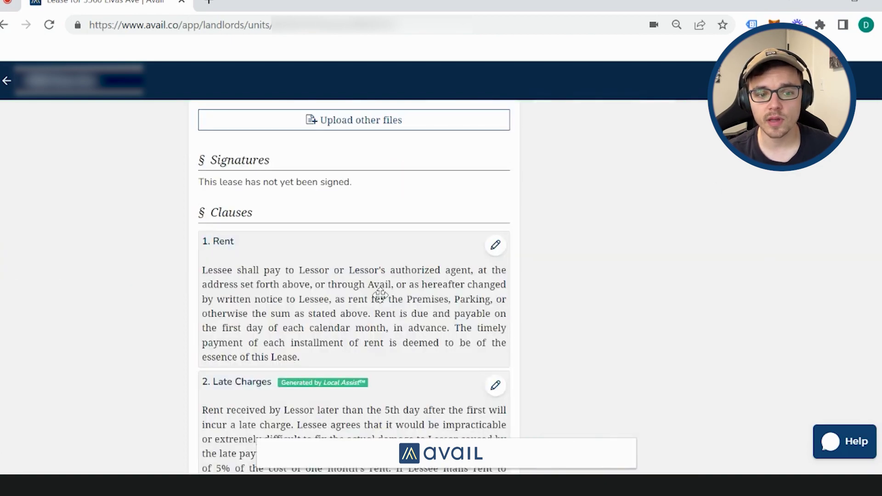
{"action": "scroll", "coordinate": [380, 295], "scroll_direction": "down", "scroll_amount": 5}
{"action": "scroll", "coordinate": [379, 295], "scroll_direction": "down", "scroll_amount": 5}
{"action": "scroll", "coordinate": [380, 295], "scroll_direction": "down", "scroll_amount": 5}
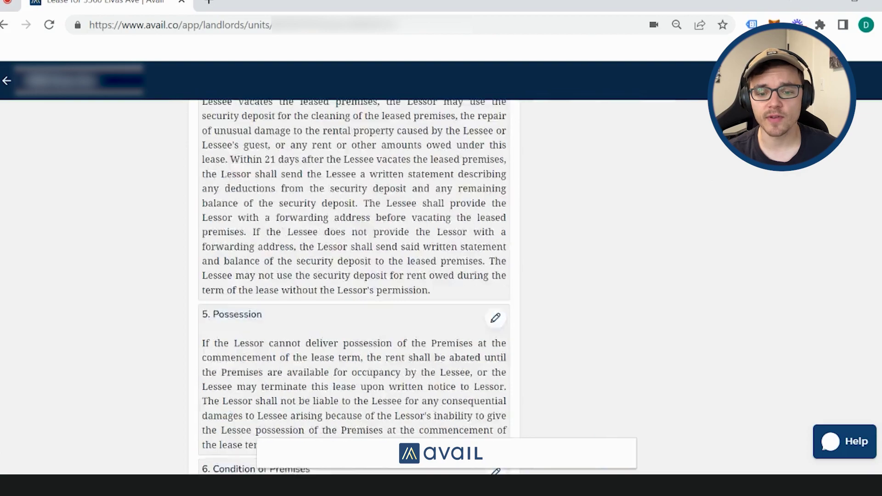
{"action": "scroll", "coordinate": [380, 295], "scroll_direction": "down", "scroll_amount": 8}
{"action": "scroll", "coordinate": [358, 276], "scroll_direction": "down", "scroll_amount": 10}
{"action": "scroll", "coordinate": [359, 277], "scroll_direction": "down", "scroll_amount": 10}
{"action": "scroll", "coordinate": [358, 276], "scroll_direction": "up", "scroll_amount": 10}
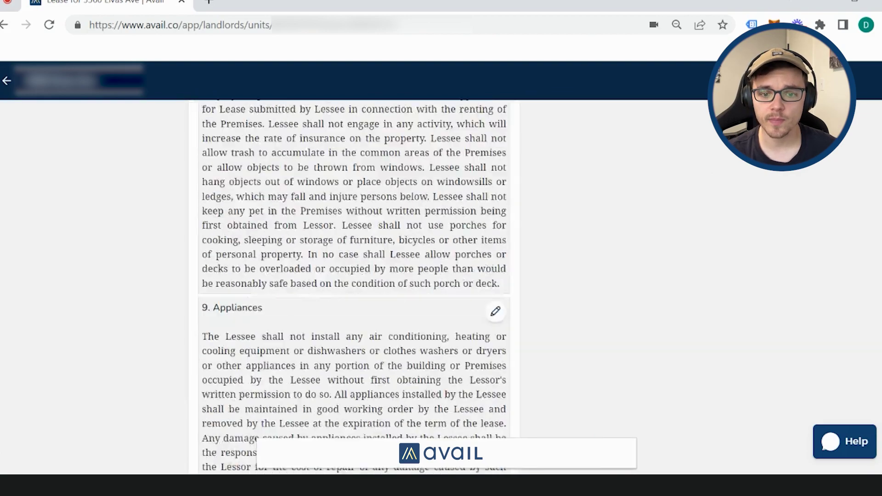
{"action": "scroll", "coordinate": [358, 276], "scroll_direction": "up", "scroll_amount": 15}
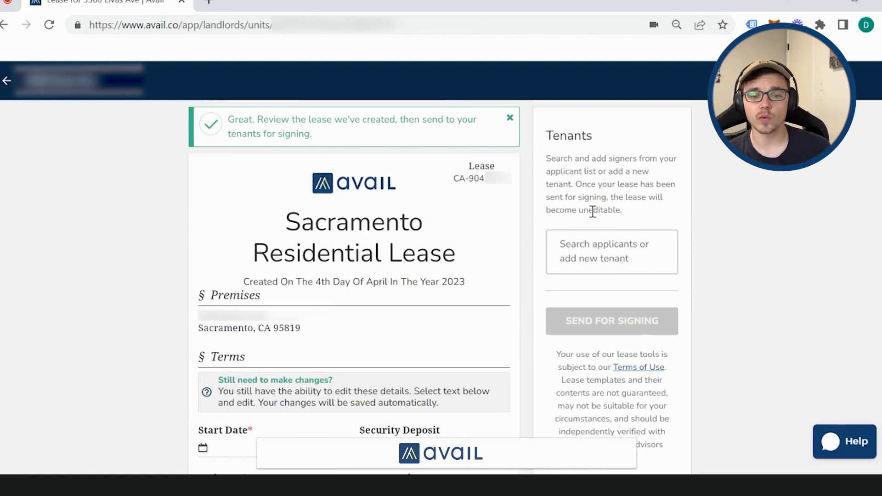
{"action": "left_click", "coordinate": [612, 251]}
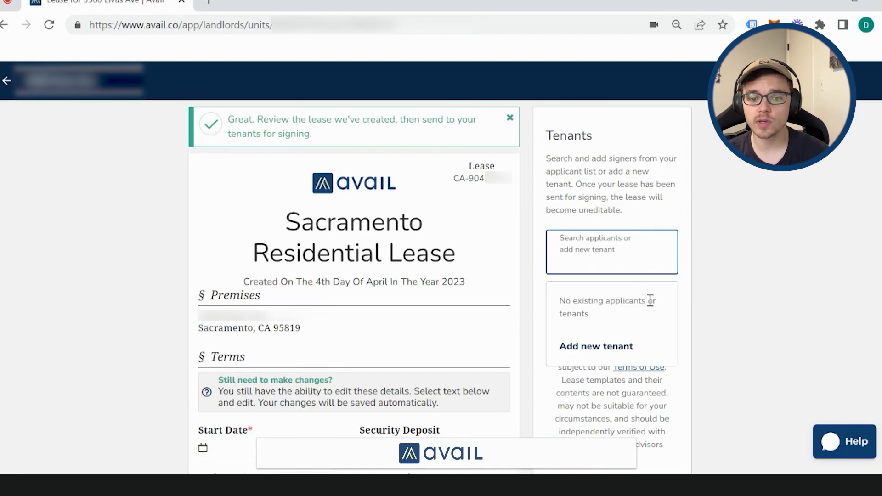
{"action": "left_click", "coordinate": [587, 352]}
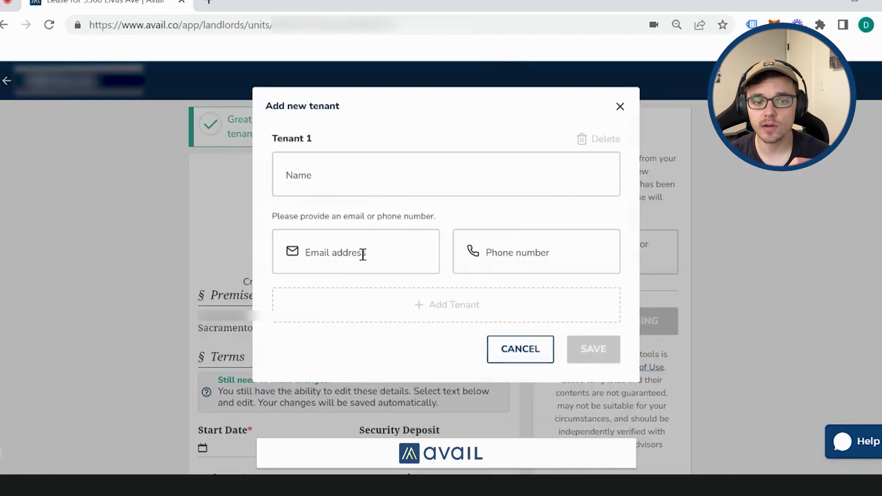
{"action": "left_click", "coordinate": [360, 250]}
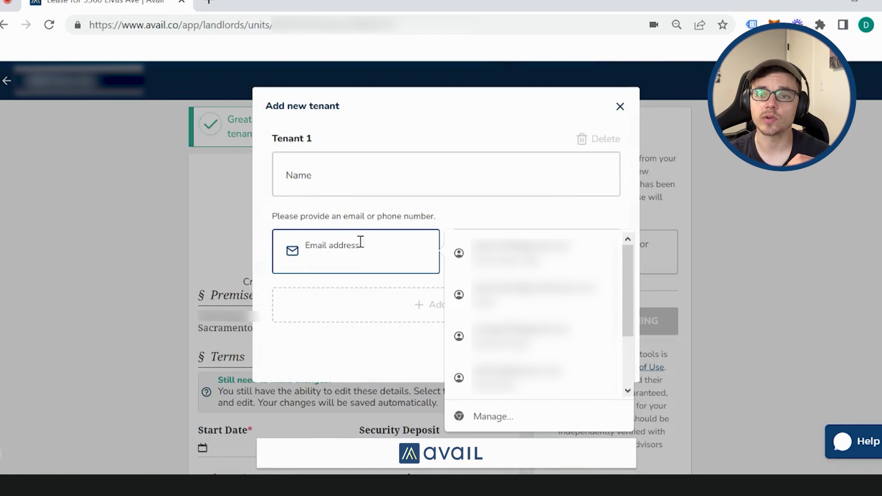